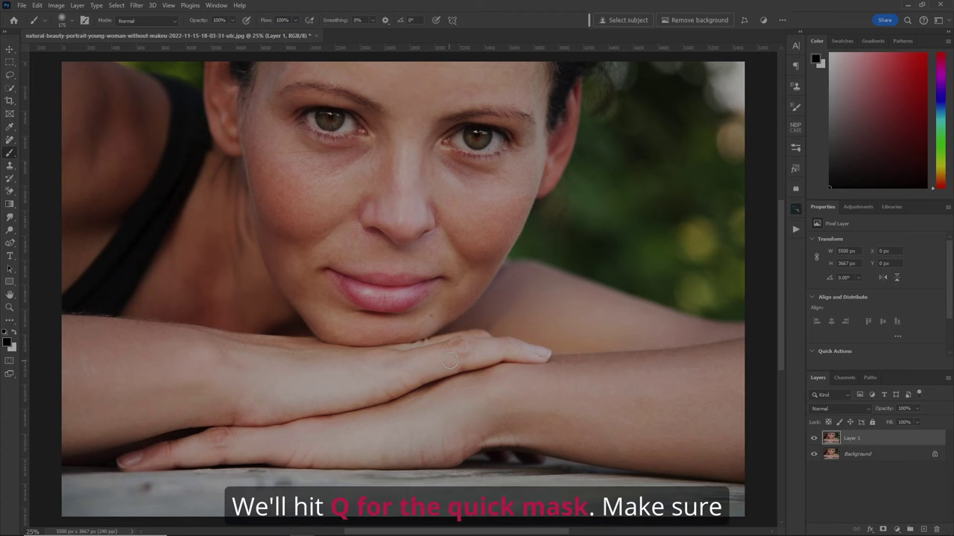
- In Quick Mask, paint black over both eyebrows
{"action": "key", "text": "q"}
{"action": "scroll", "coordinate": [516, 198], "scroll_direction": "up", "scroll_amount": 3}
{"action": "scroll", "coordinate": [521, 223], "scroll_direction": "up", "scroll_amount": 3}
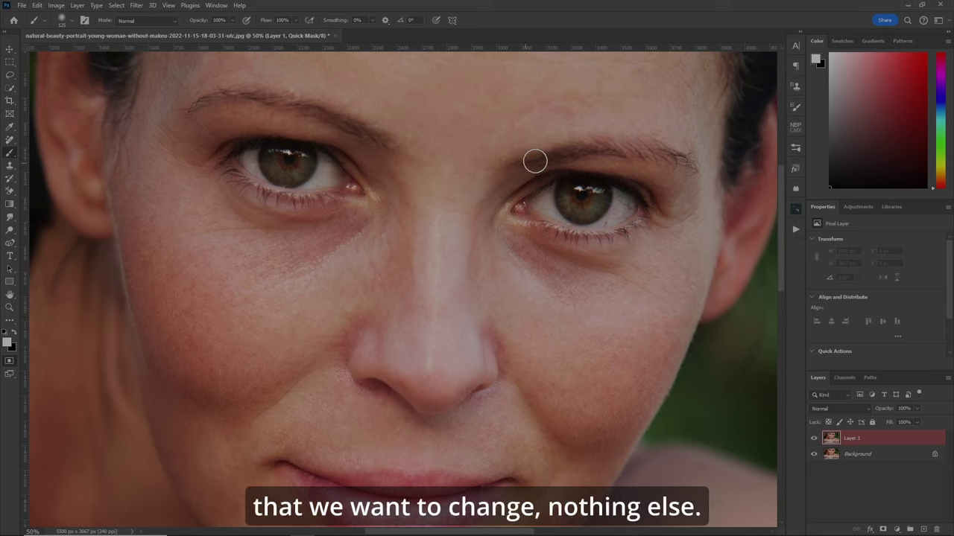
{"action": "key", "text": "x"}
{"action": "mouse_move", "coordinate": [557, 155]}
{"action": "left_mouse_down"}
{"action": "mouse_move", "coordinate": [531, 162]}
{"action": "mouse_move", "coordinate": [606, 149]}
{"action": "mouse_move", "coordinate": [697, 166]}
{"action": "left_mouse_up"}
{"action": "mouse_move", "coordinate": [395, 144]}
{"action": "left_mouse_down"}
{"action": "mouse_move", "coordinate": [268, 99]}
{"action": "mouse_move", "coordinate": [216, 97]}
{"action": "mouse_move", "coordinate": [180, 115]}
{"action": "left_mouse_up"}
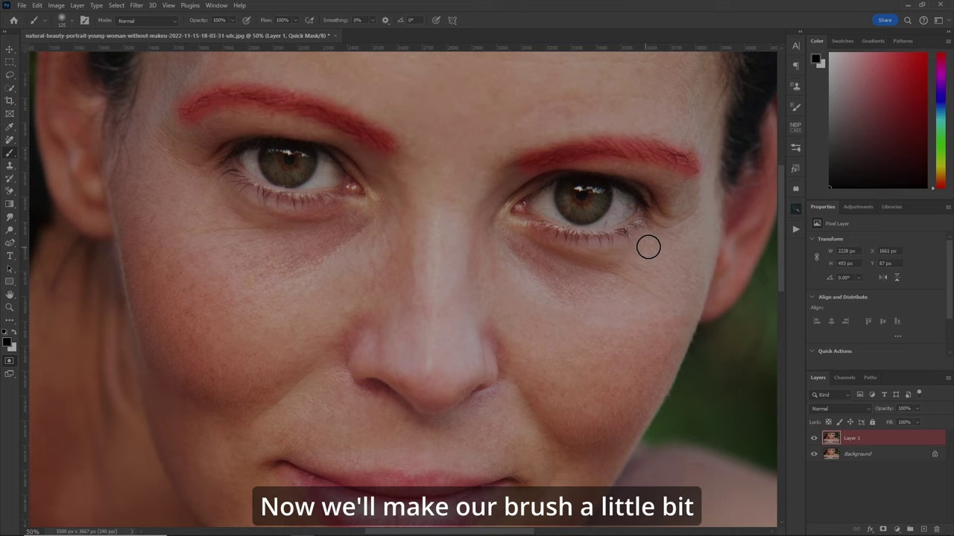
- With a smaller brush, mask the upper and lower lash lines of both eyes, clean up, and convert to a selection
{"action": "key", "text": "bracketleft"}
{"action": "key", "text": "bracketleft"}
{"action": "mouse_move", "coordinate": [651, 214]}
{"action": "left_mouse_down"}
{"action": "mouse_move", "coordinate": [590, 236]}
{"action": "mouse_move", "coordinate": [530, 221]}
{"action": "left_mouse_up"}
{"action": "mouse_move", "coordinate": [665, 202]}
{"action": "left_mouse_down"}
{"action": "mouse_move", "coordinate": [612, 180]}
{"action": "mouse_move", "coordinate": [578, 173]}
{"action": "mouse_move", "coordinate": [527, 195]}
{"action": "left_mouse_up"}
{"action": "mouse_move", "coordinate": [341, 195]}
{"action": "left_mouse_down"}
{"action": "mouse_move", "coordinate": [265, 194]}
{"action": "mouse_move", "coordinate": [200, 149]}
{"action": "mouse_move", "coordinate": [345, 166]}
{"action": "mouse_move", "coordinate": [320, 147]}
{"action": "mouse_move", "coordinate": [243, 142]}
{"action": "mouse_move", "coordinate": [366, 158]}
{"action": "left_mouse_up"}
{"action": "key", "text": "x"}
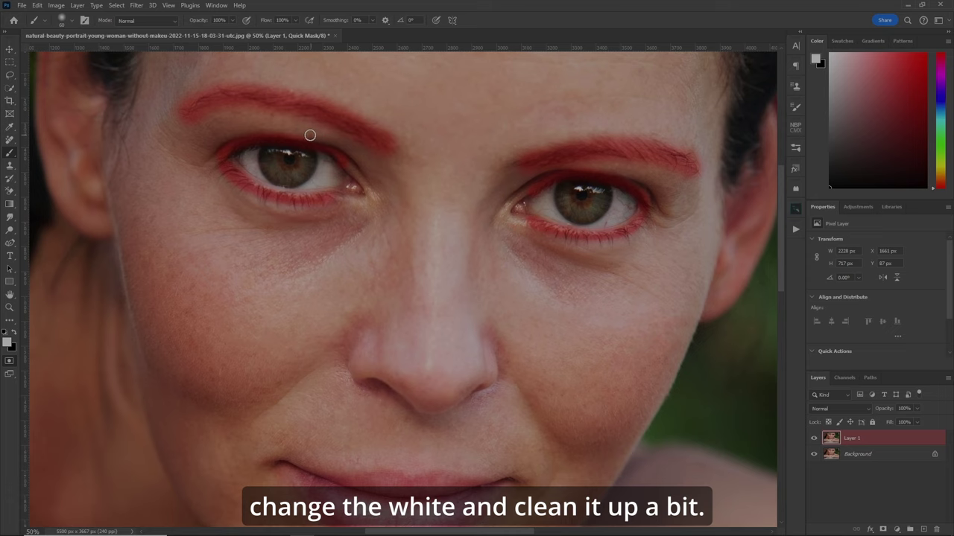
{"action": "key", "text": "x"}
{"action": "key", "text": "q"}
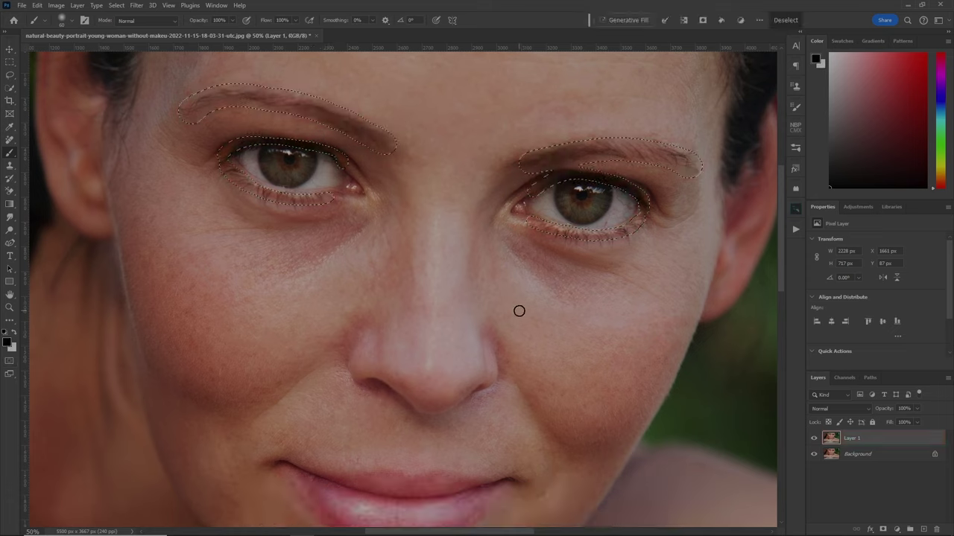
- Generative Fill the brow and lash selection with 'subtle make up', generating three batches of variations
{"action": "left_click", "coordinate": [620, 20]}
{"action": "type", "text": "sub"}
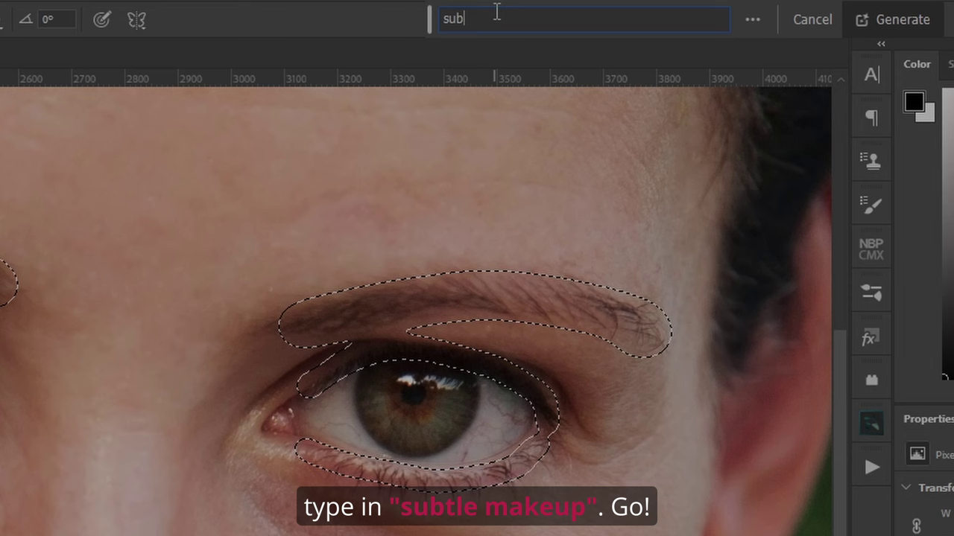
{"action": "type", "text": "tle make up"}
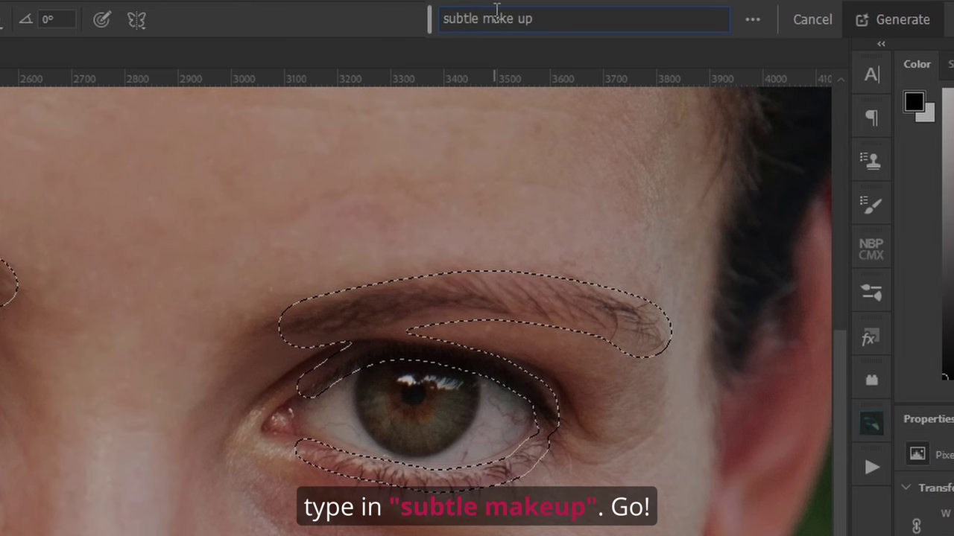
{"action": "key", "text": "Return"}
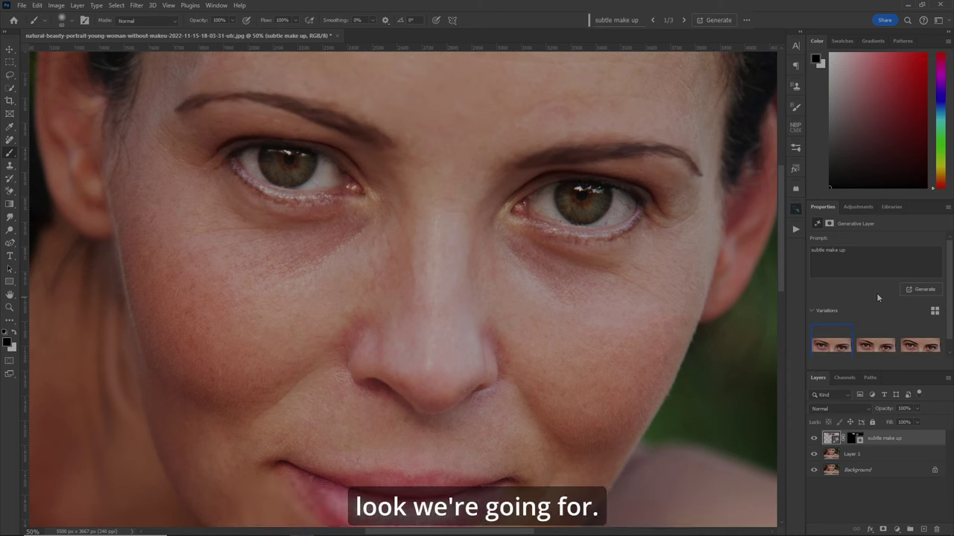
{"action": "left_click", "coordinate": [920, 289]}
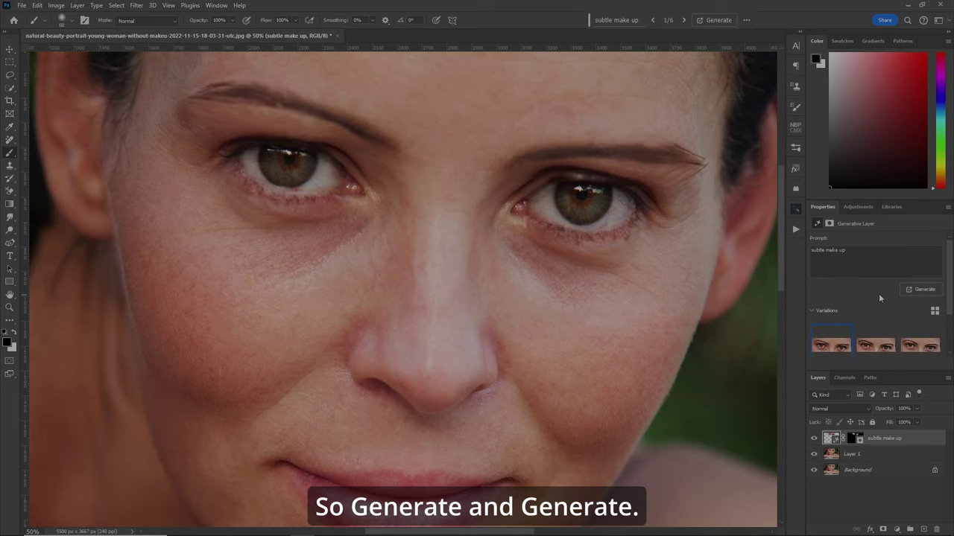
{"action": "left_click", "coordinate": [922, 290]}
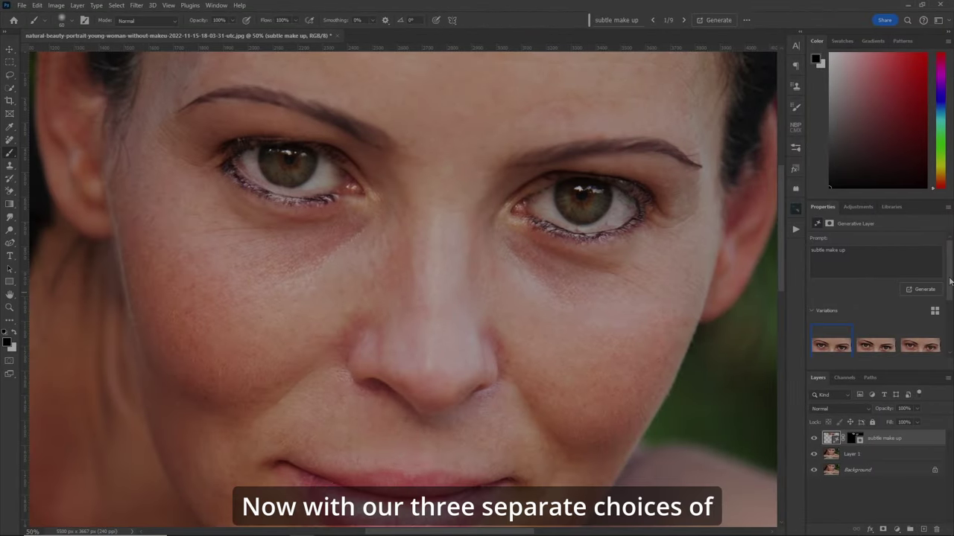
- Preview the variations and delete the eighth and fifth ones
{"action": "left_click_drag", "start_coordinate": [949, 281], "coordinate": [949, 339]}
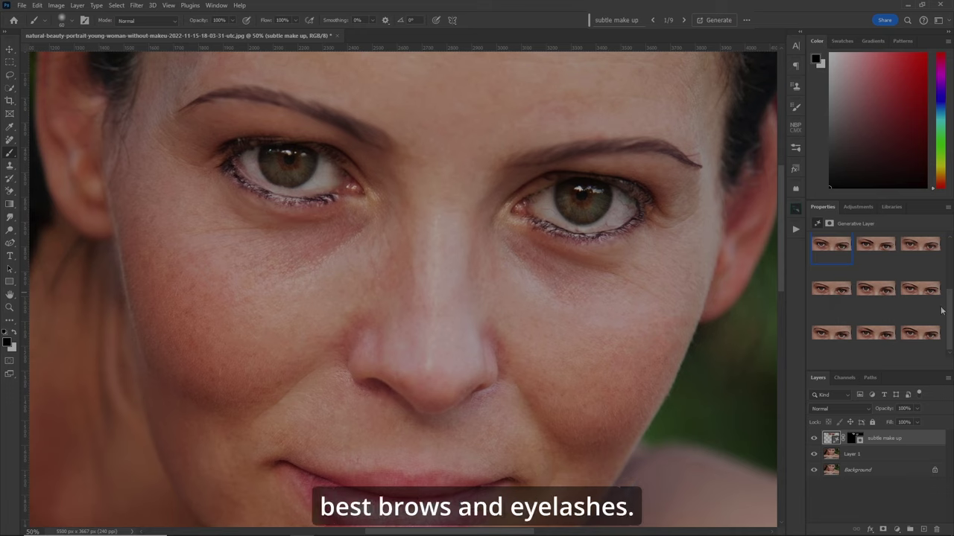
{"action": "left_click", "coordinate": [831, 335]}
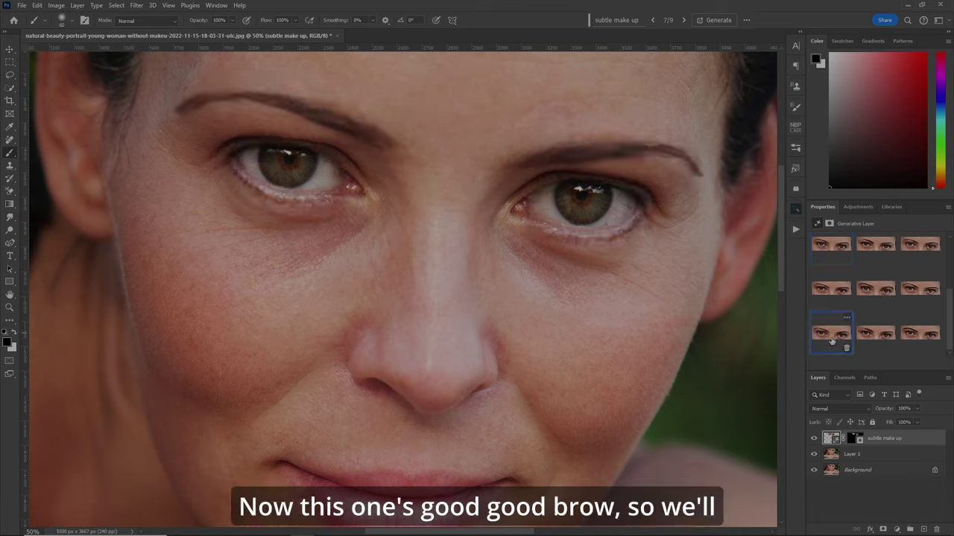
{"action": "left_click", "coordinate": [874, 337]}
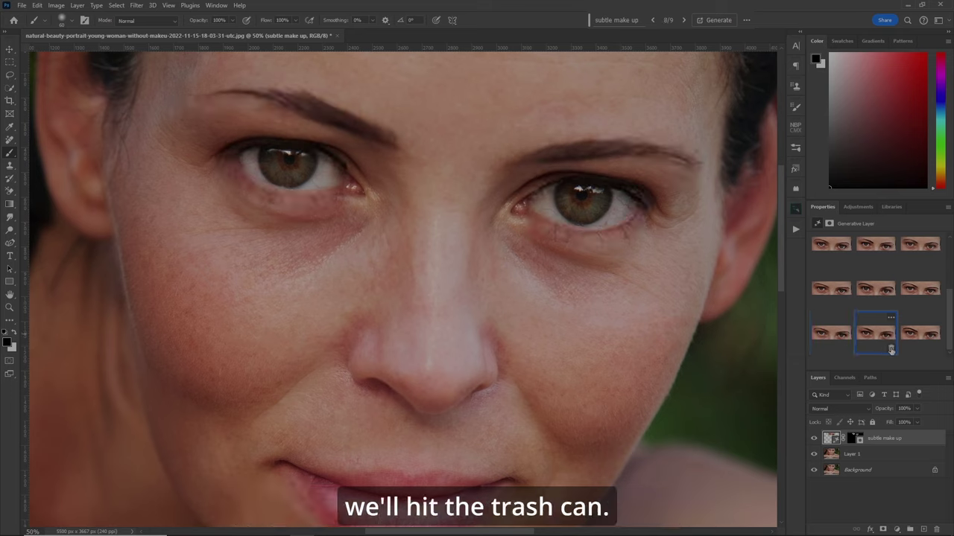
{"action": "left_click", "coordinate": [891, 349]}
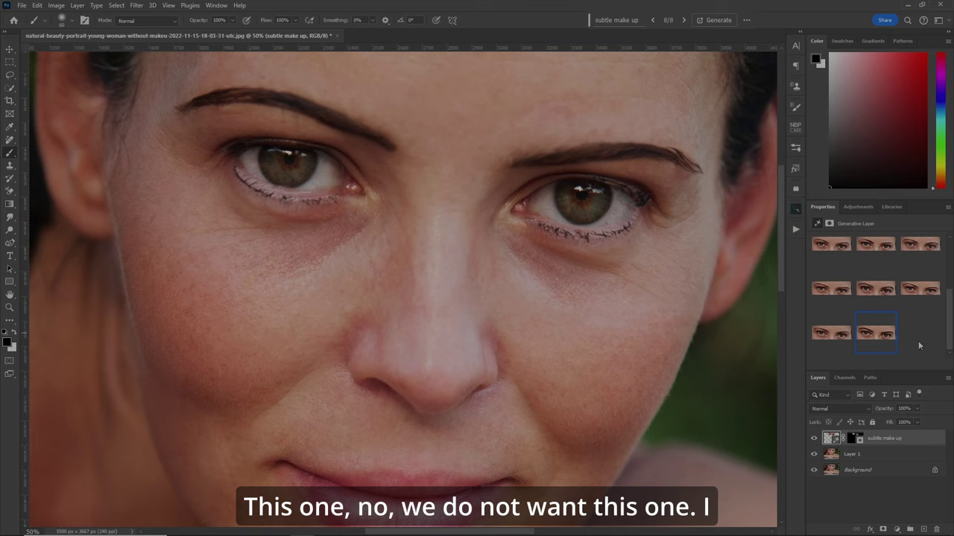
{"action": "left_click", "coordinate": [891, 349]}
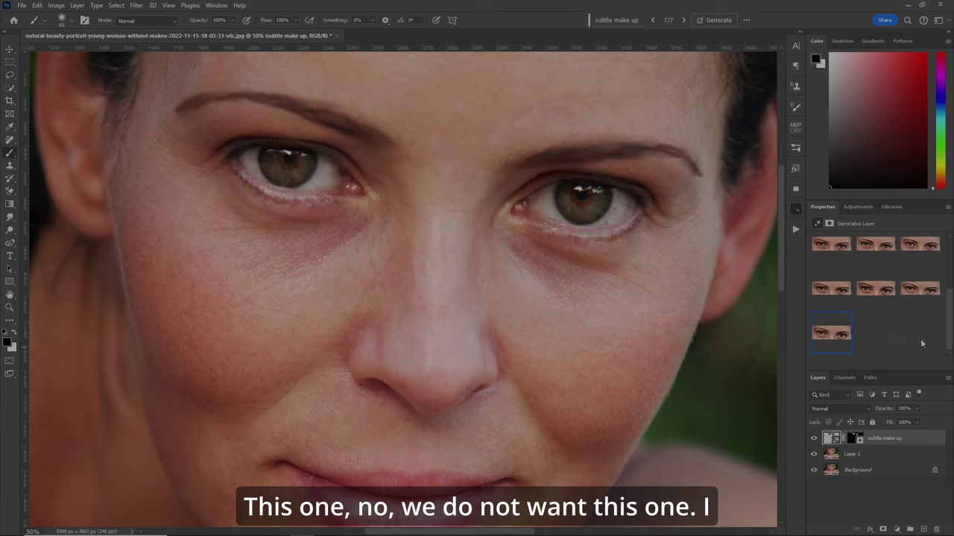
{"action": "left_click", "coordinate": [829, 291]}
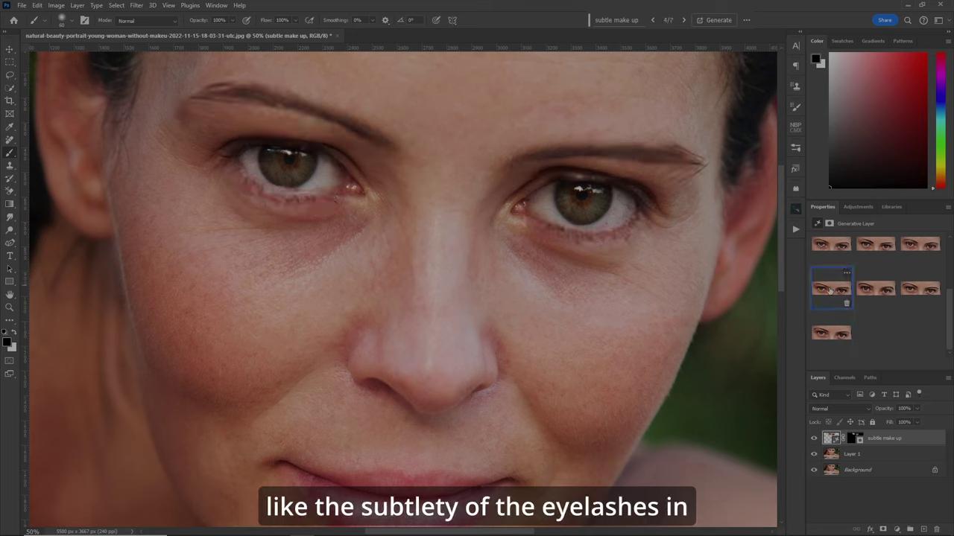
{"action": "left_click", "coordinate": [883, 291]}
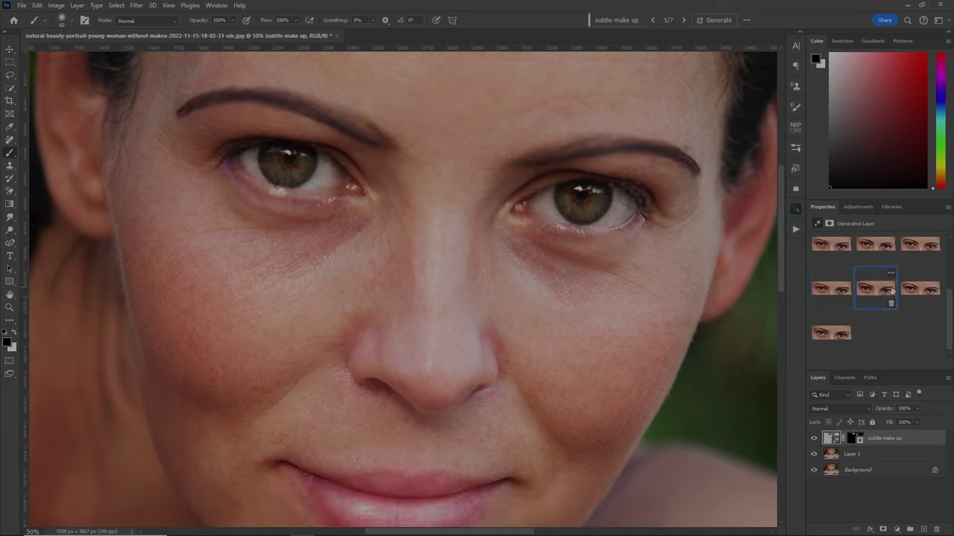
{"action": "left_click", "coordinate": [891, 304]}
- Delete the first and second variations, then compare the two remaining versions
{"action": "left_click", "coordinate": [840, 290]}
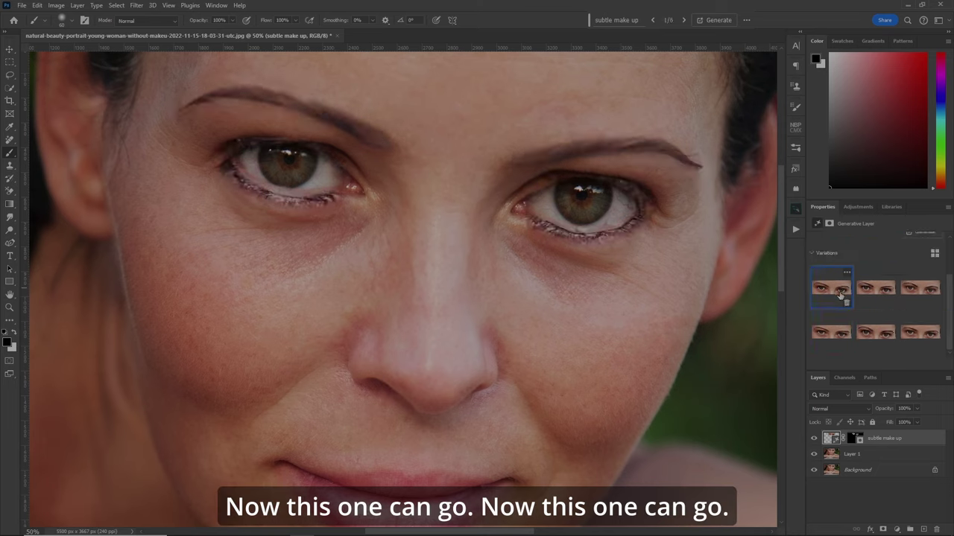
{"action": "left_click", "coordinate": [846, 304]}
{"action": "left_click", "coordinate": [848, 303]}
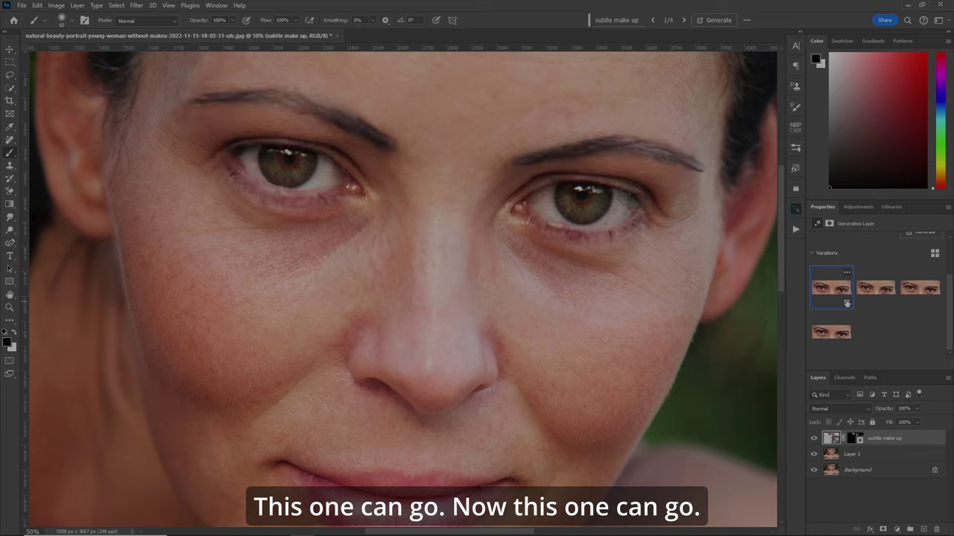
{"action": "left_click", "coordinate": [846, 303]}
{"action": "left_click", "coordinate": [927, 333]}
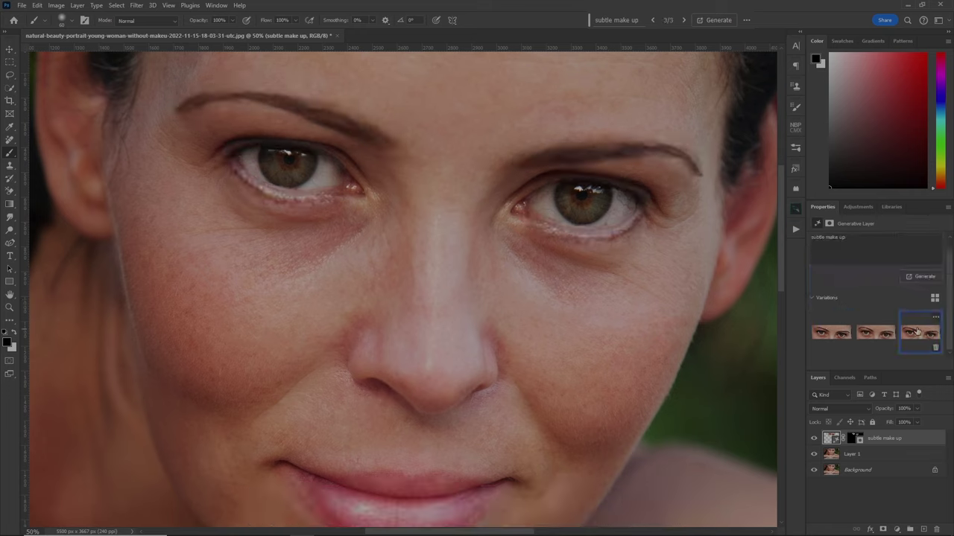
{"action": "left_click", "coordinate": [865, 335]}
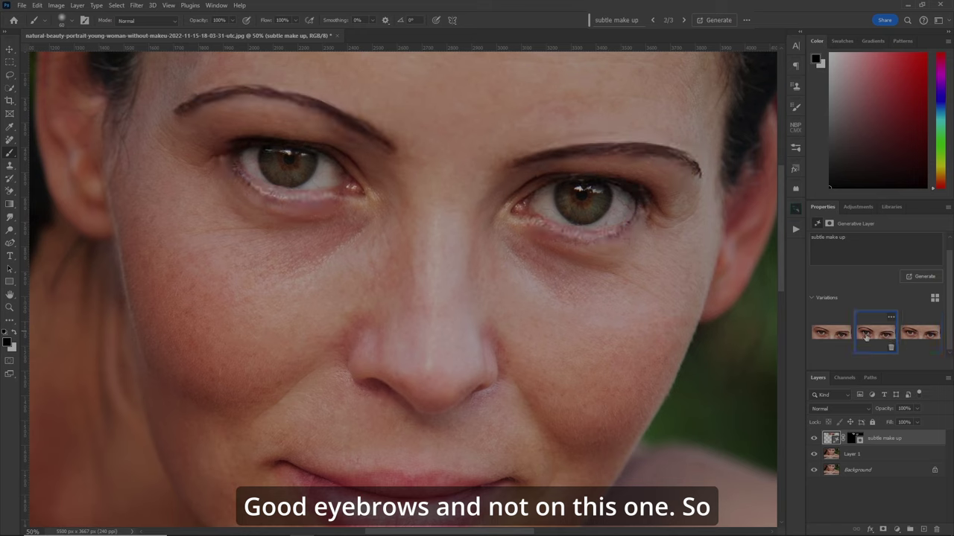
{"action": "left_click", "coordinate": [889, 348]}
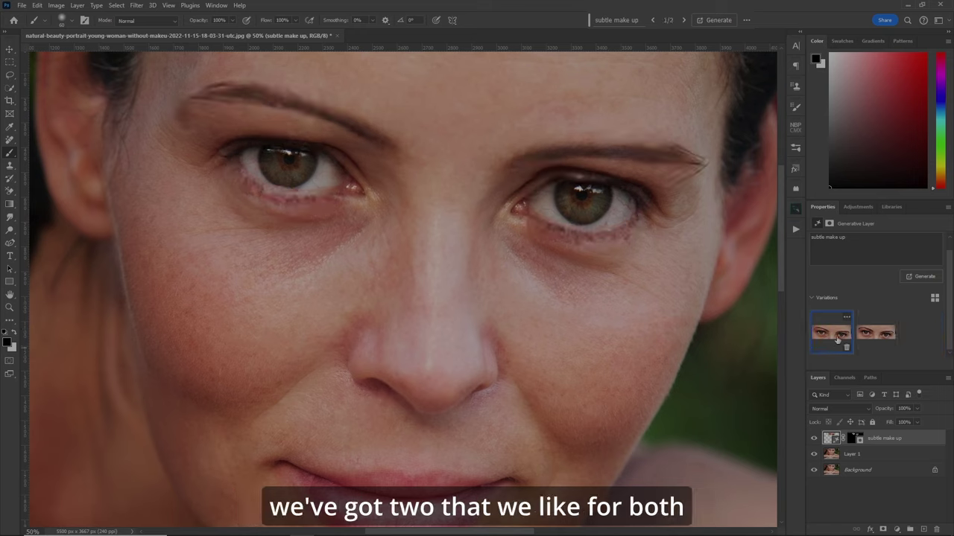
{"action": "left_click", "coordinate": [874, 335]}
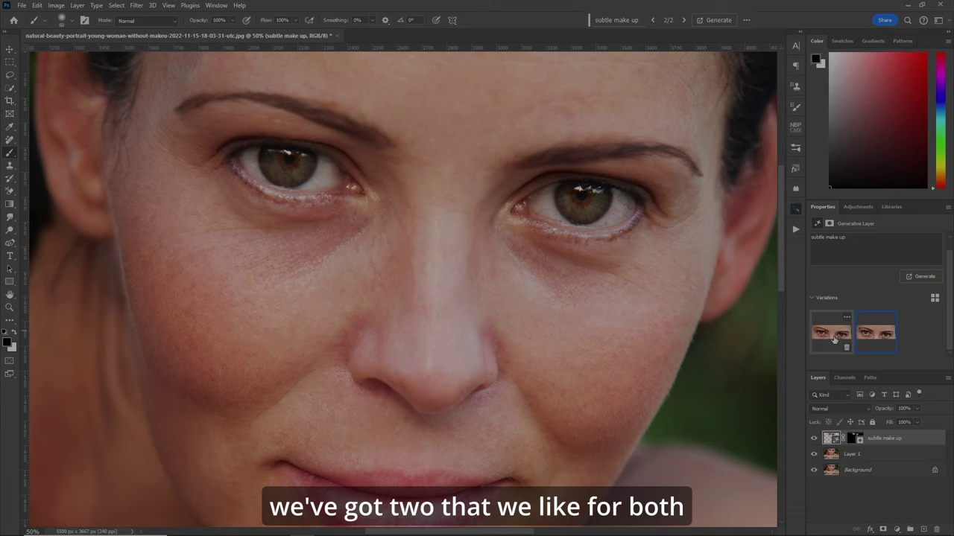
{"action": "left_click", "coordinate": [832, 337]}
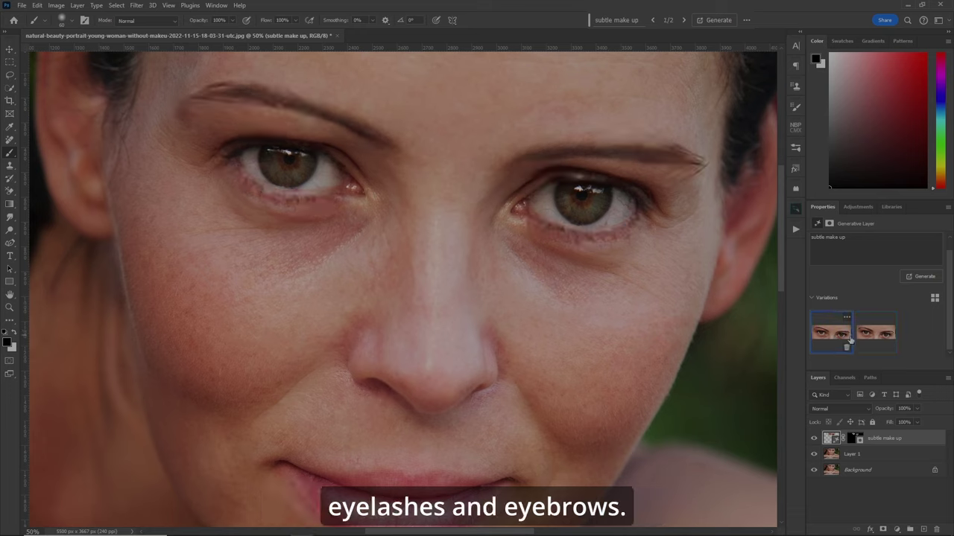
{"action": "left_click", "coordinate": [876, 337]}
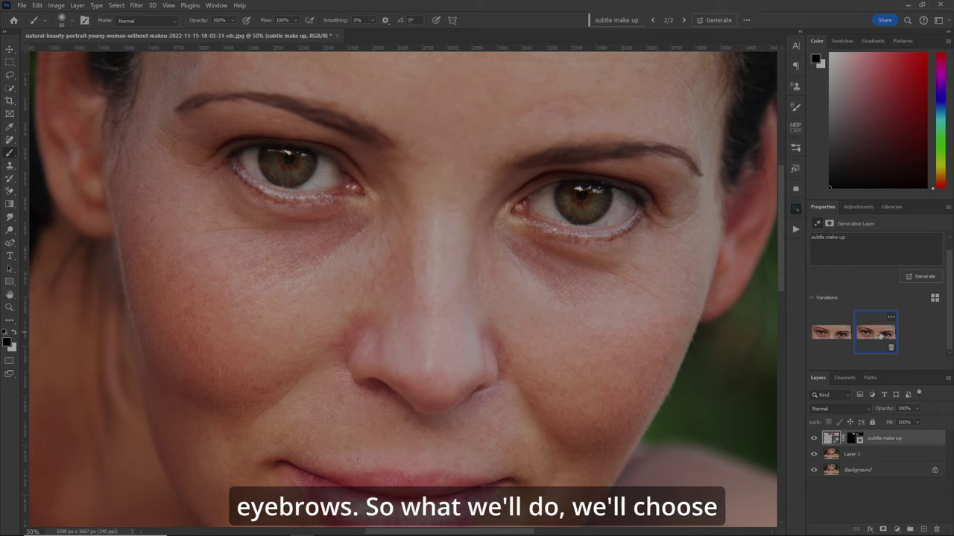
- Apply the photo to the subtle make up layer's mask with Image > Apply Image
{"action": "left_click", "coordinate": [854, 438]}
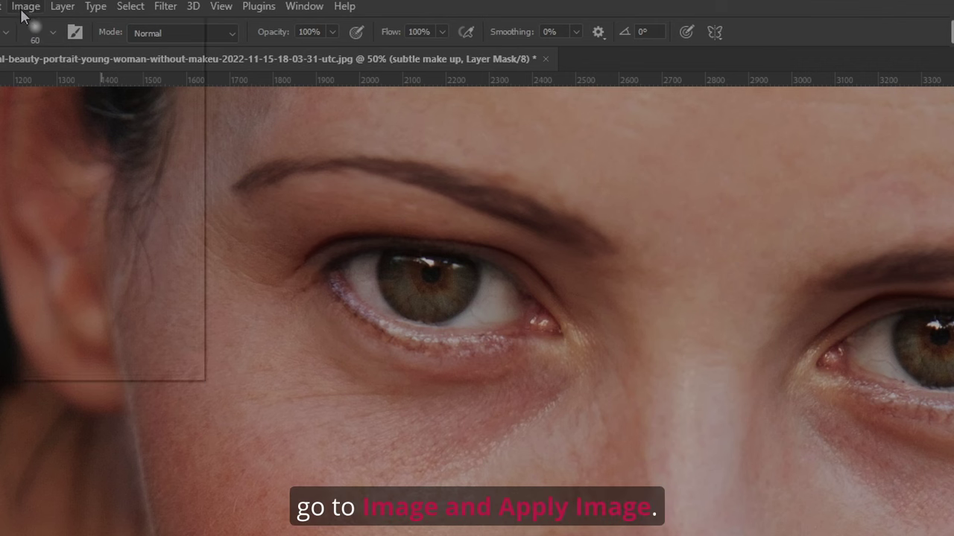
{"action": "left_click", "coordinate": [56, 5]}
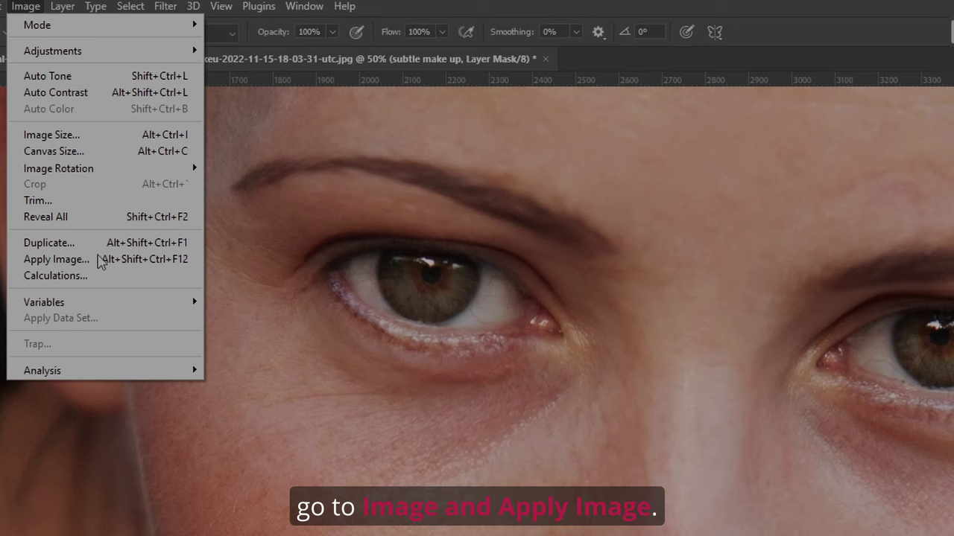
{"action": "left_click", "coordinate": [56, 260]}
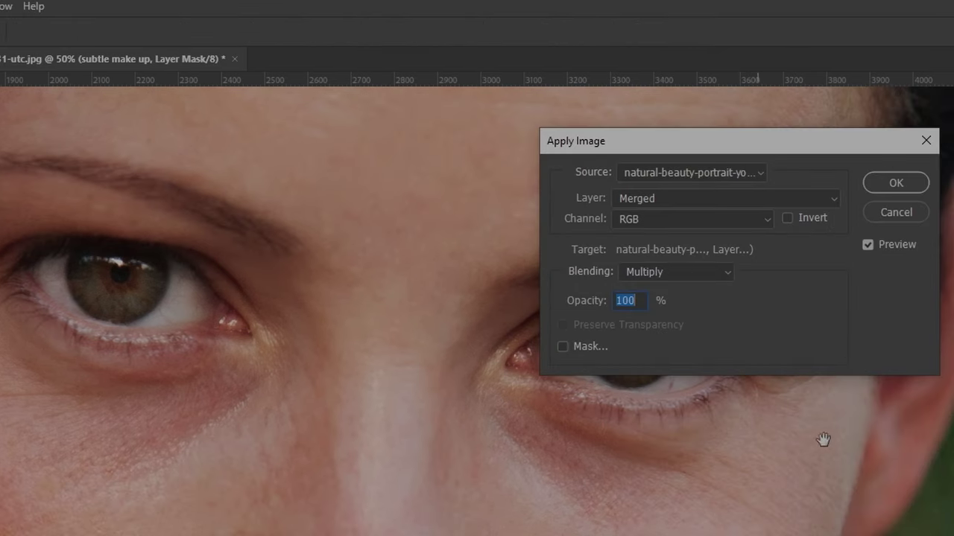
{"action": "left_click", "coordinate": [896, 182]}
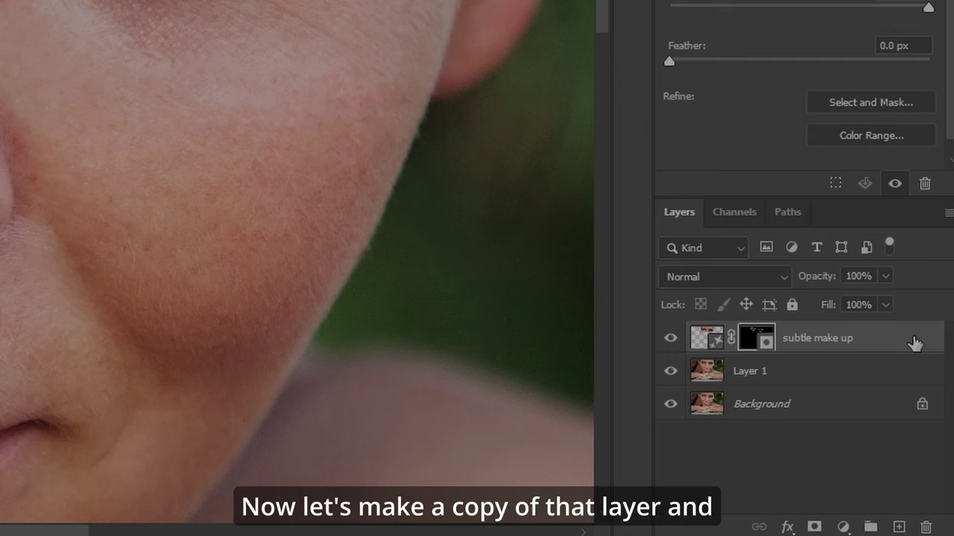
- Duplicate the subtle make up layer, hide the copy, target the original mask, and set brush flow to 5%
{"action": "left_click_drag", "start_coordinate": [914, 342], "coordinate": [898, 527]}
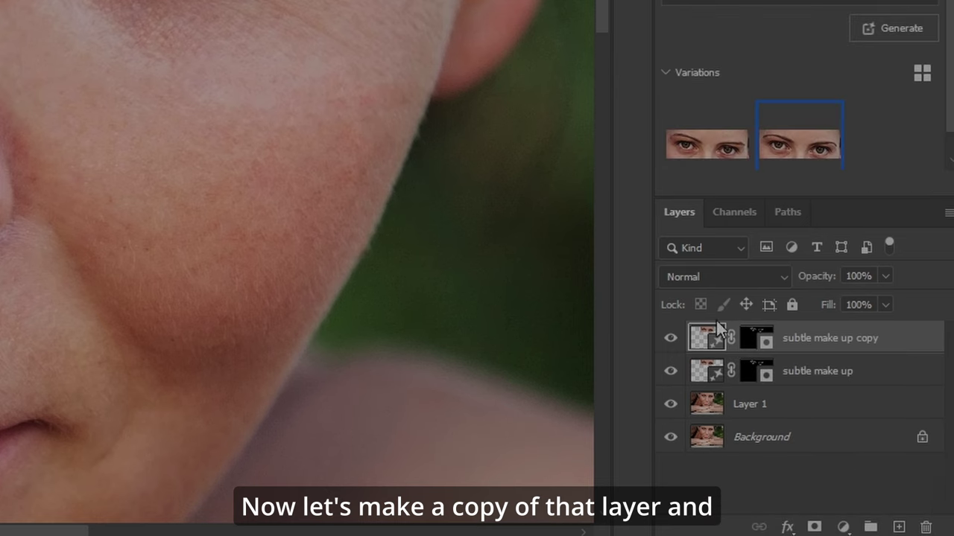
{"action": "left_click", "coordinate": [671, 339]}
{"action": "left_click", "coordinate": [820, 384]}
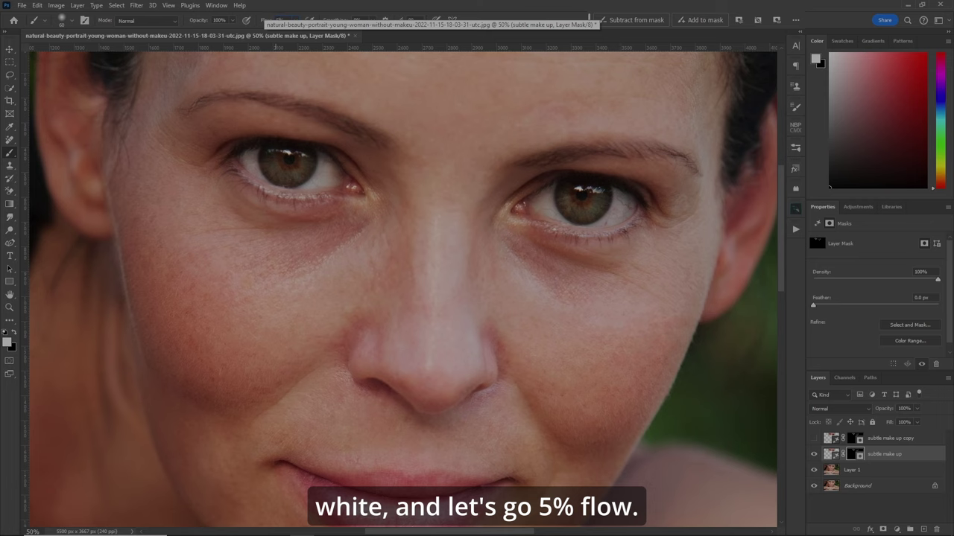
{"action": "key", "text": "shift+0"}
{"action": "key", "text": "shift+5"}
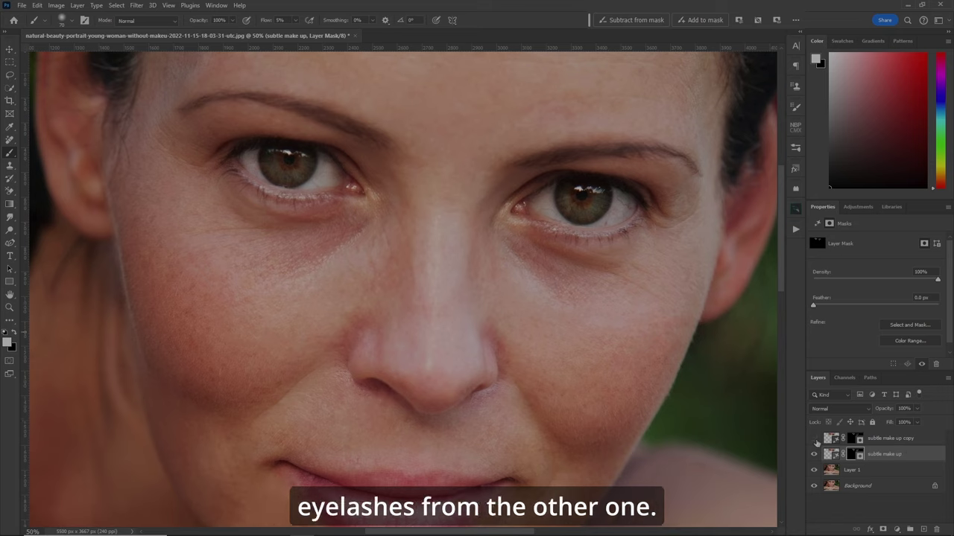
- Show the subtle make up copy layer and target its layer mask
{"action": "left_click", "coordinate": [831, 438]}
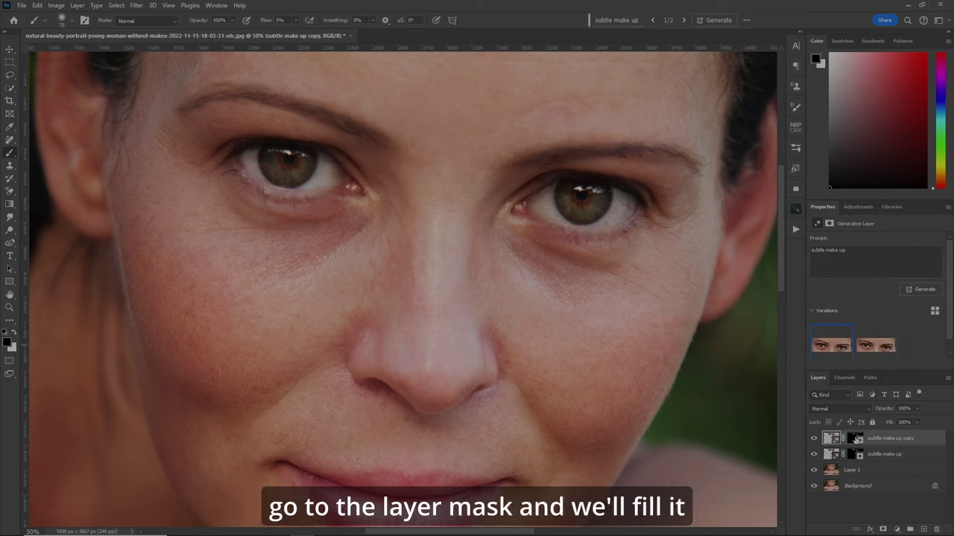
{"action": "left_click", "coordinate": [856, 439]}
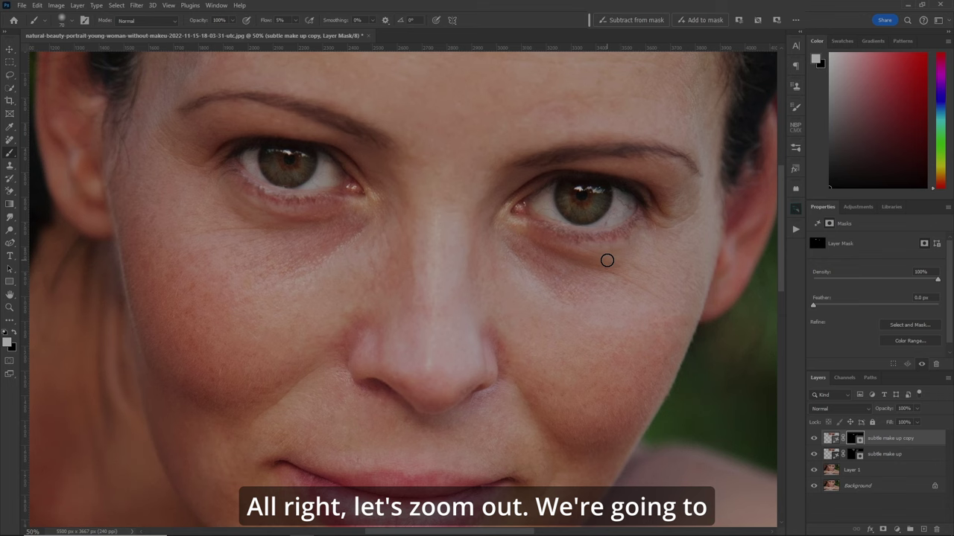
- Group both subtle make up layers into a group named EYES
{"action": "scroll", "coordinate": [608, 262], "scroll_direction": "down", "scroll_amount": 3}
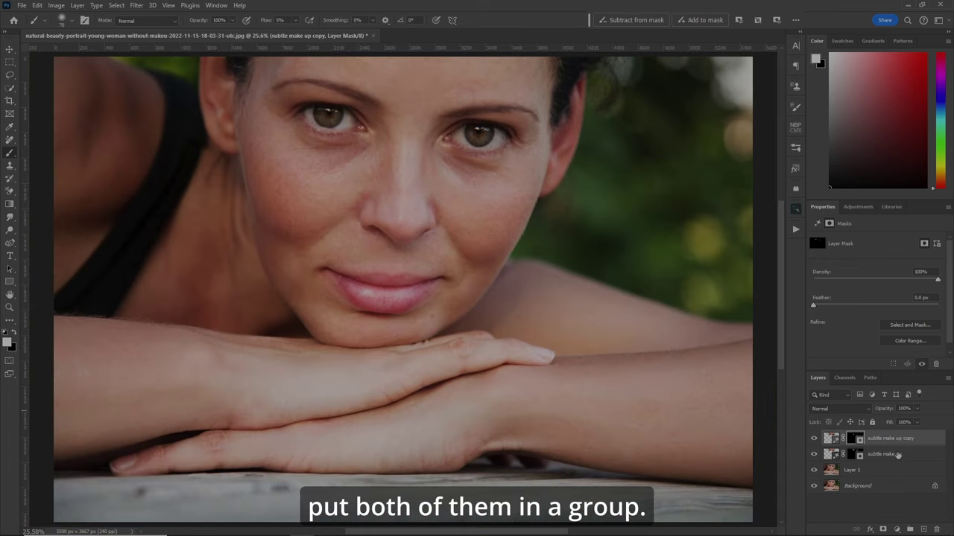
{"action": "left_click", "coordinate": [899, 455], "text": "shift"}
{"action": "key", "text": "ctrl+g"}
{"action": "type", "text": "EYES"}
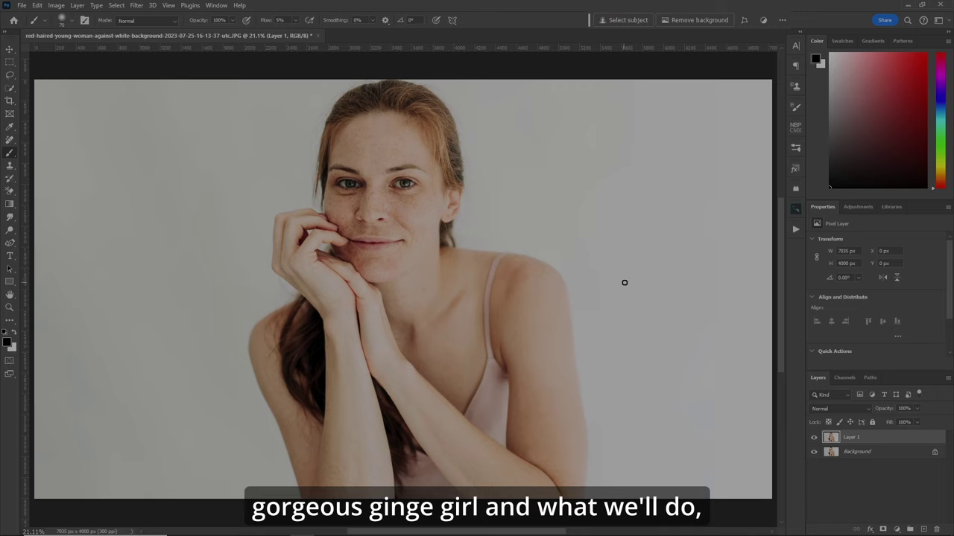
- Zoom in on her brows and raise the Brush flow for solid strokes
{"action": "key", "text": "z"}
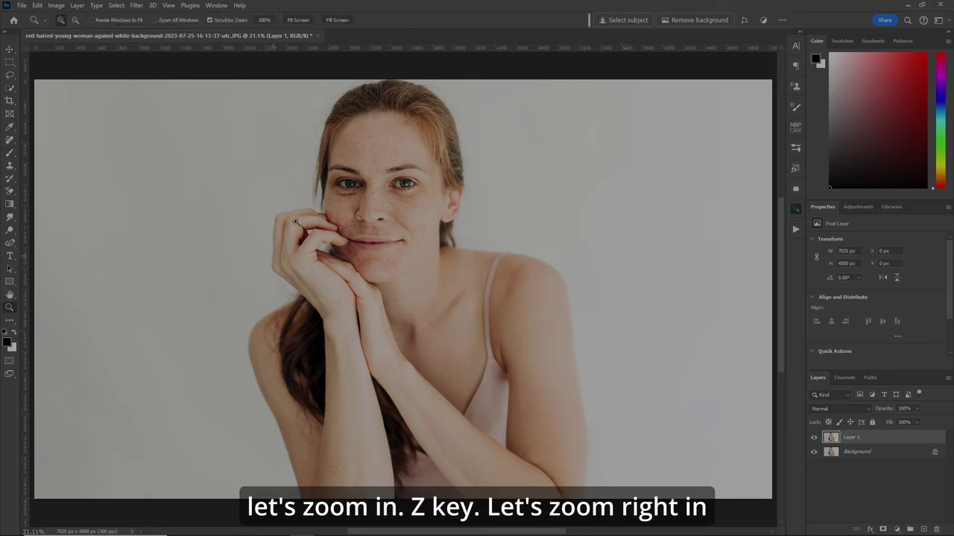
{"action": "left_click_drag", "start_coordinate": [386, 117], "coordinate": [382, 167]}
{"action": "left_click", "coordinate": [382, 167]}
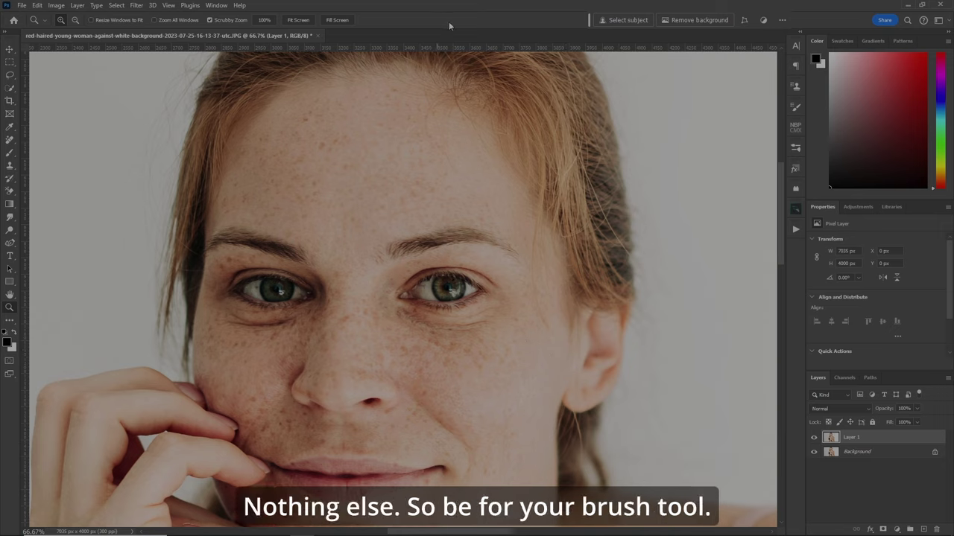
{"action": "key", "text": "b"}
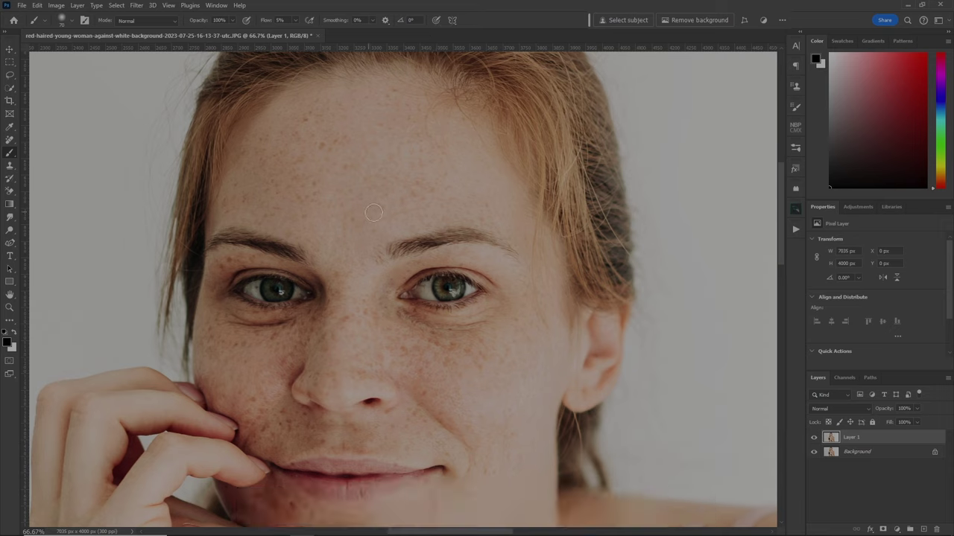
{"action": "left_click_drag", "start_coordinate": [267, 20], "coordinate": [295, 26]}
- Paint both eyebrows in Quick Mask, then swap to white for cleanup
{"action": "key", "text": "q"}
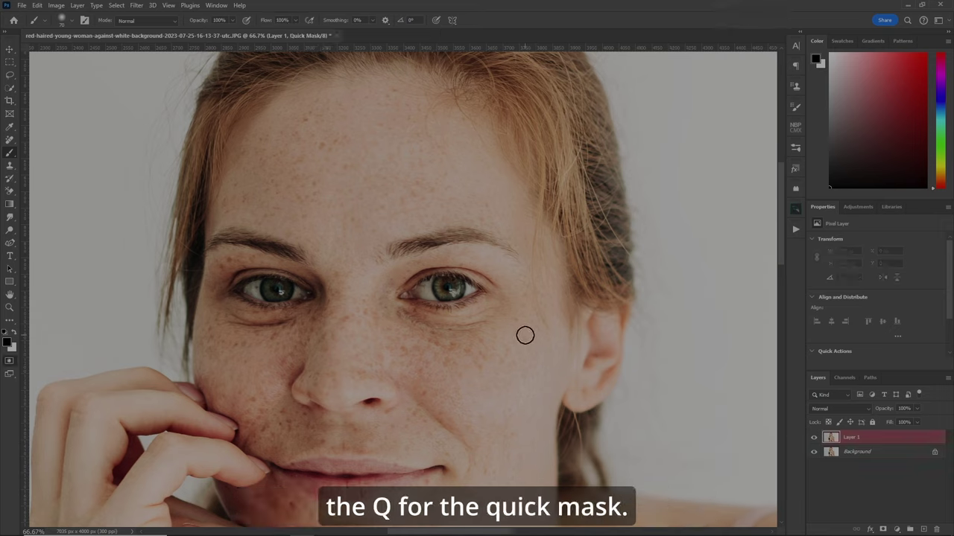
{"action": "mouse_move", "coordinate": [405, 245]}
{"action": "left_mouse_down"}
{"action": "mouse_move", "coordinate": [383, 255]}
{"action": "mouse_move", "coordinate": [475, 236]}
{"action": "mouse_move", "coordinate": [520, 260]}
{"action": "mouse_move", "coordinate": [496, 243]}
{"action": "mouse_move", "coordinate": [436, 238]}
{"action": "mouse_move", "coordinate": [381, 257]}
{"action": "left_mouse_up"}
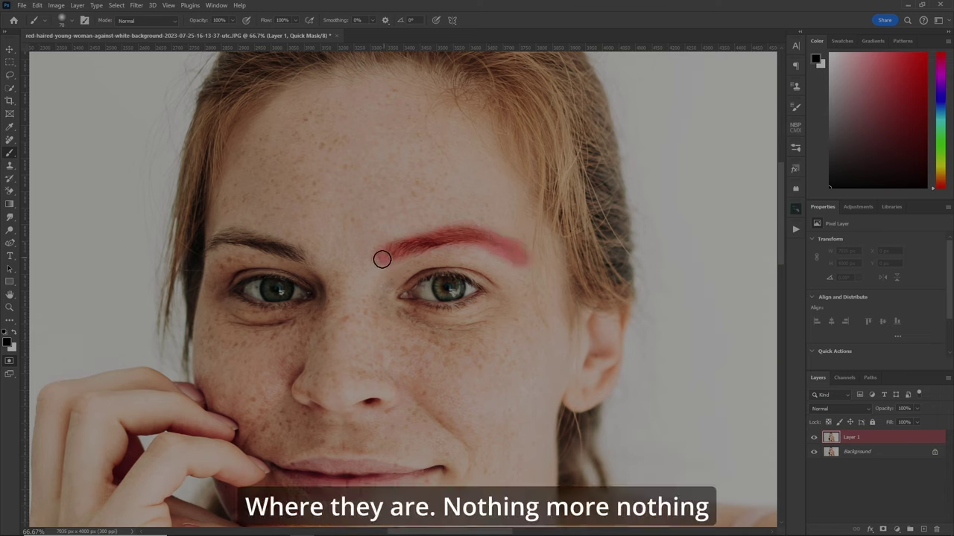
{"action": "mouse_move", "coordinate": [295, 256]}
{"action": "left_mouse_down"}
{"action": "mouse_move", "coordinate": [244, 239]}
{"action": "mouse_move", "coordinate": [215, 246]}
{"action": "mouse_move", "coordinate": [226, 239]}
{"action": "mouse_move", "coordinate": [293, 262]}
{"action": "mouse_move", "coordinate": [258, 260]}
{"action": "left_mouse_up"}
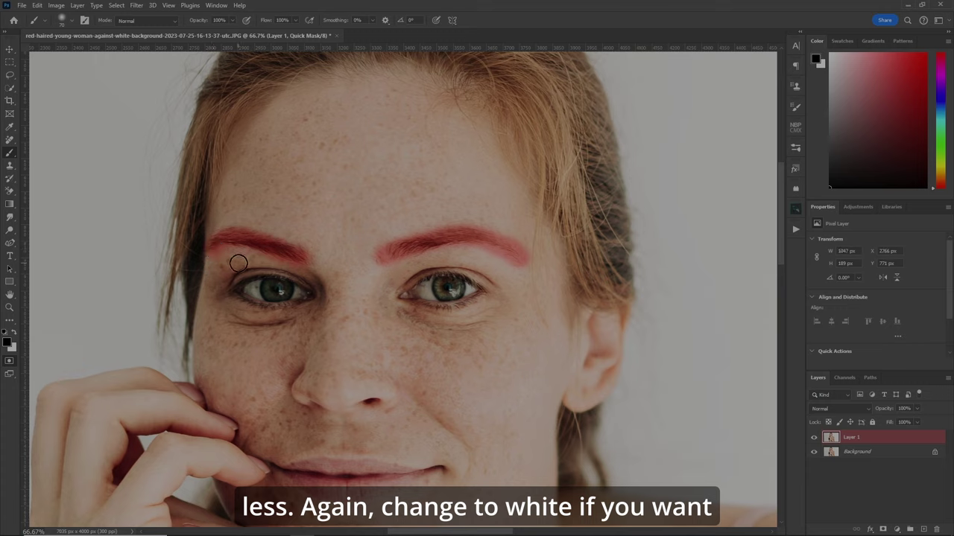
{"action": "key", "text": "x"}
{"action": "key", "text": "x"}
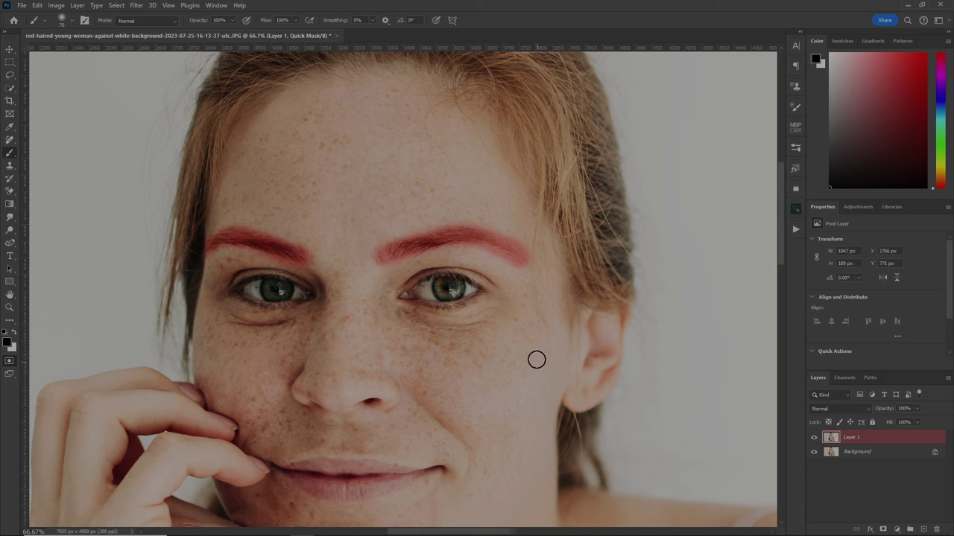
- Turn the brow mask into a selection, generate 'subtle make up', and apply the third variation
{"action": "key", "text": "q"}
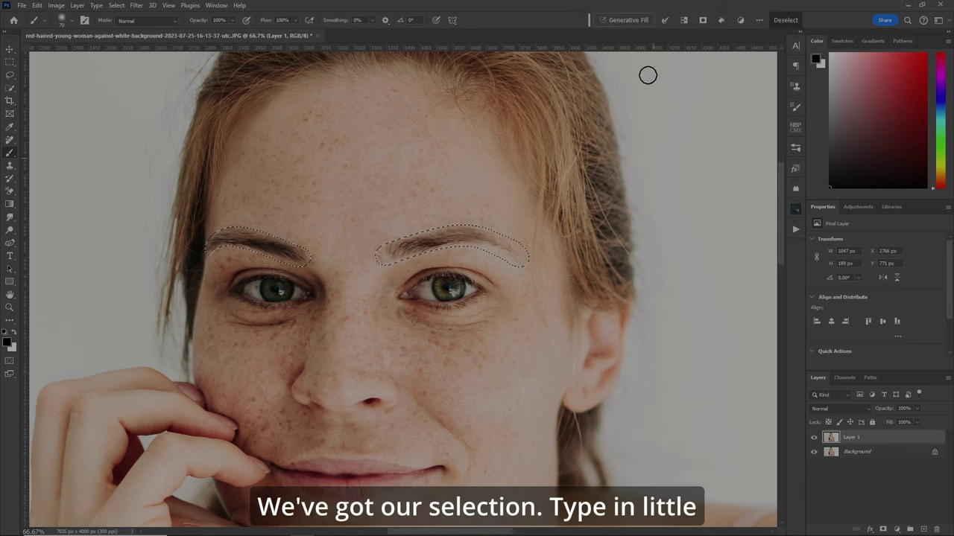
{"action": "left_click", "coordinate": [622, 20]}
{"action": "type", "text": "subt"}
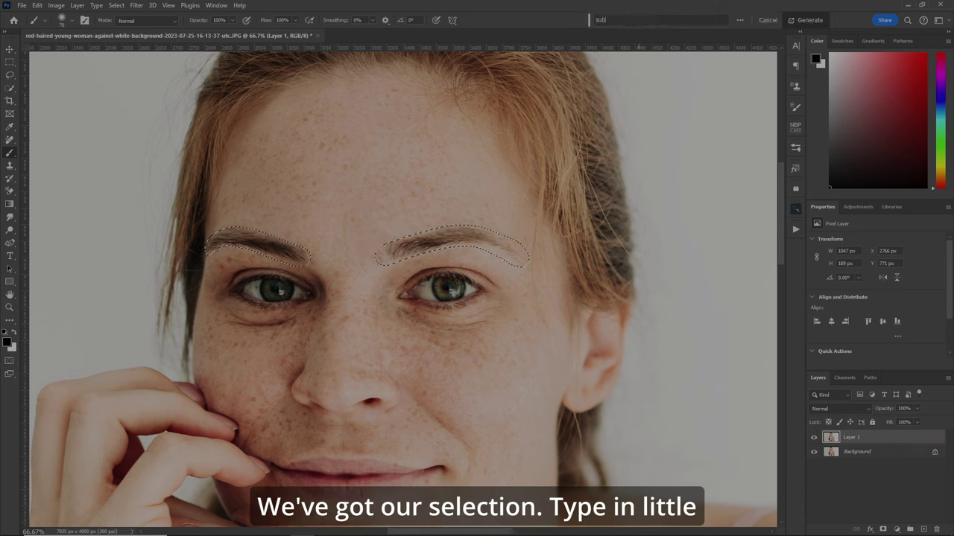
{"action": "type", "text": "le make up"}
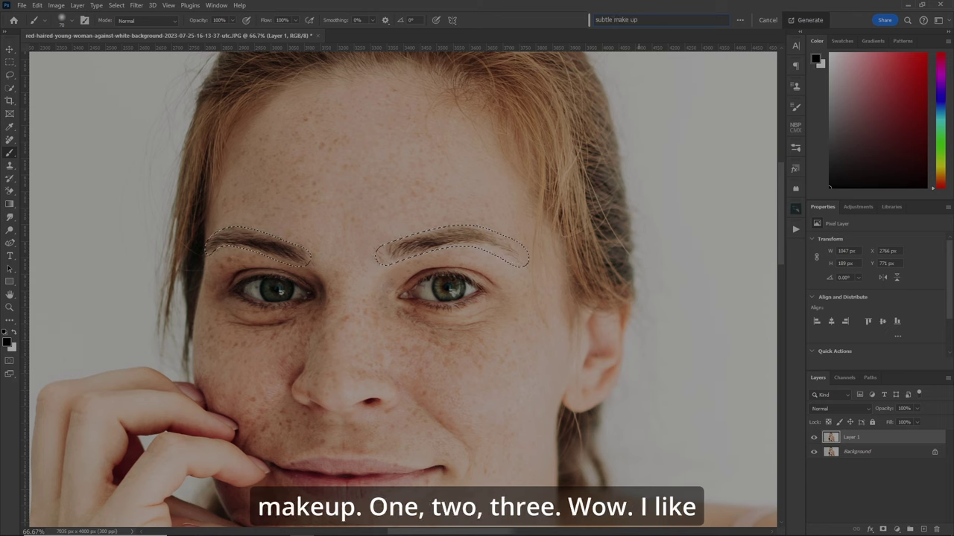
{"action": "key", "text": "Return"}
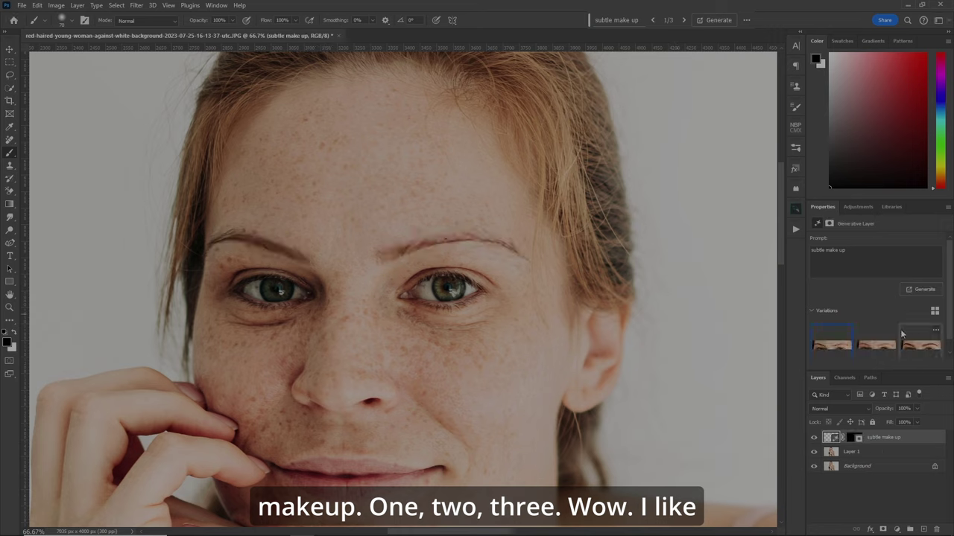
{"action": "left_click", "coordinate": [877, 346]}
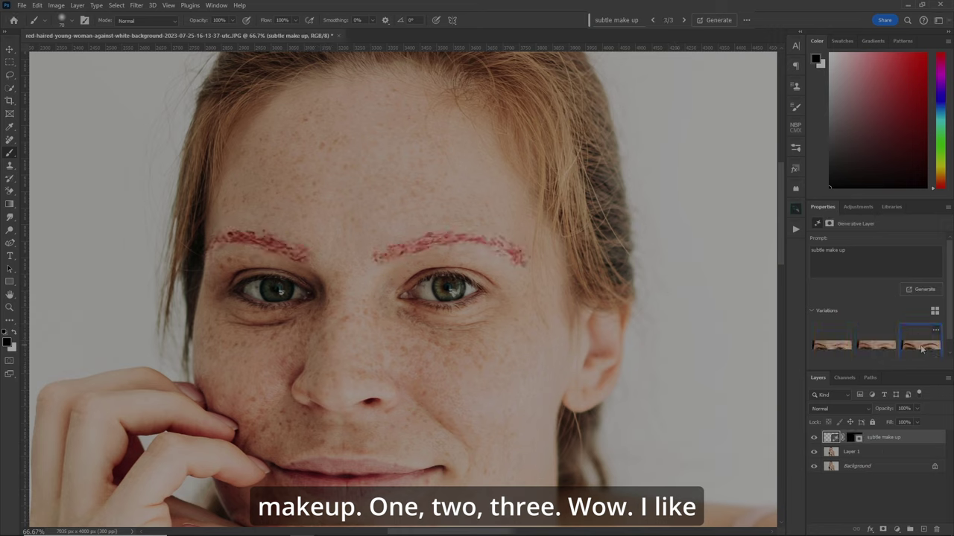
{"action": "left_click", "coordinate": [921, 349]}
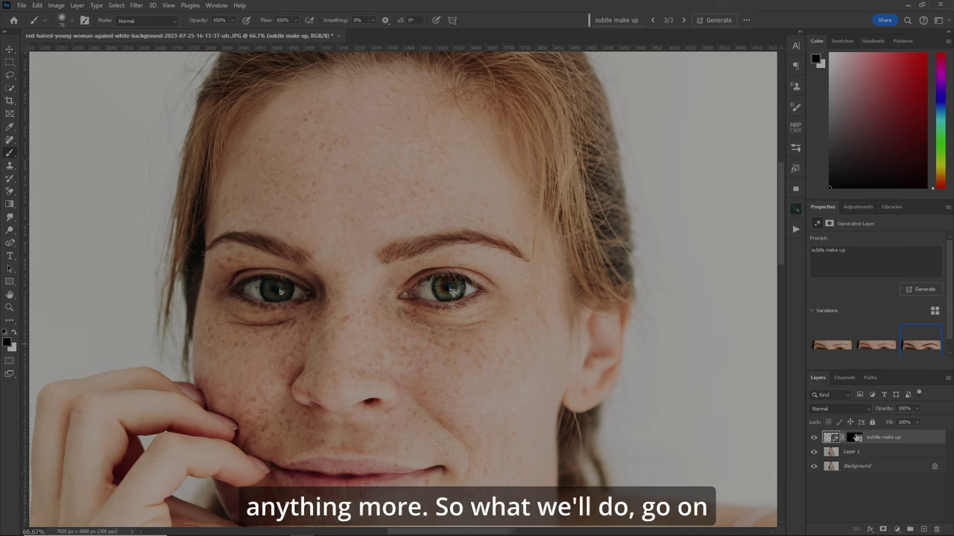
- Apply the photo to the make-up layer's mask in Multiply at 100%, then view the before
{"action": "left_click", "coordinate": [855, 438]}
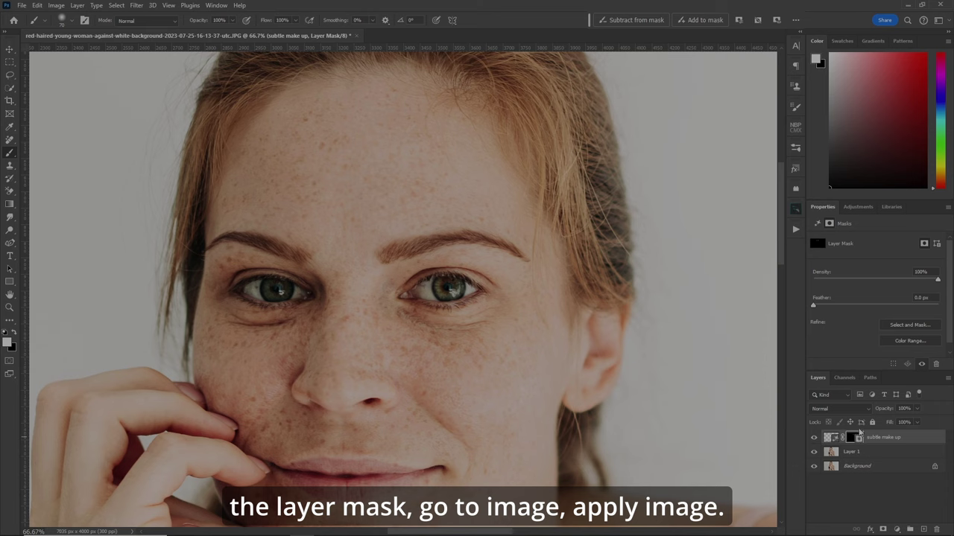
{"action": "left_click", "coordinate": [57, 5]}
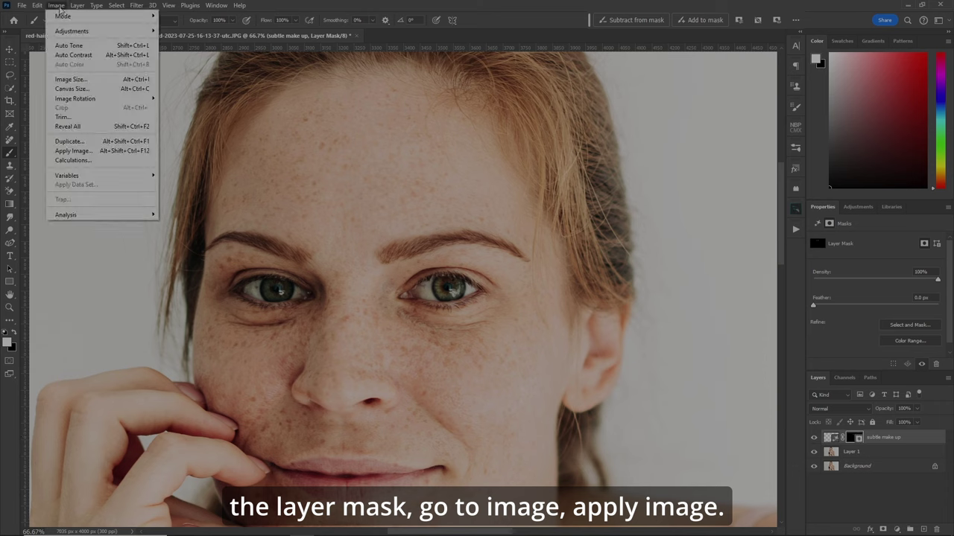
{"action": "left_click", "coordinate": [101, 152]}
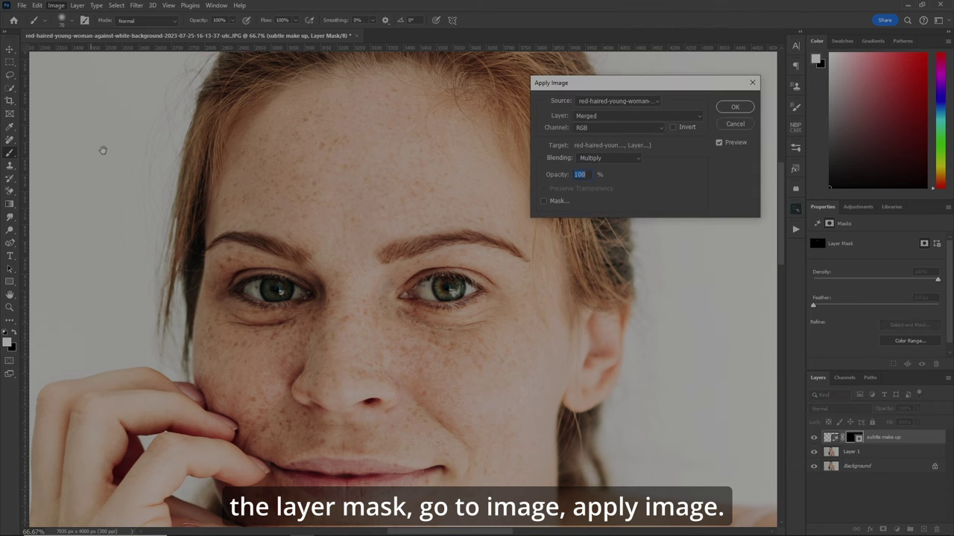
{"action": "left_click", "coordinate": [735, 109]}
{"action": "key", "text": "b"}
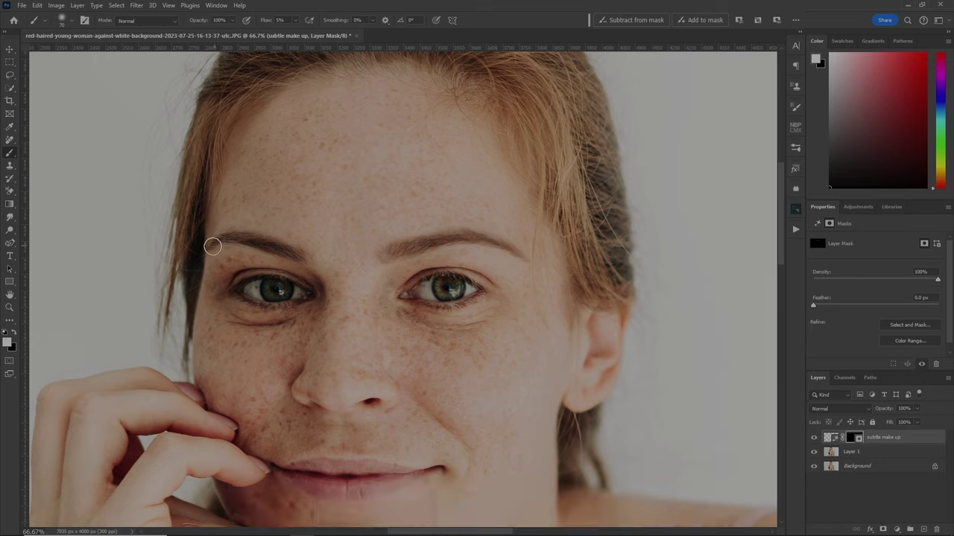
{"action": "key", "text": "ctrl+0"}
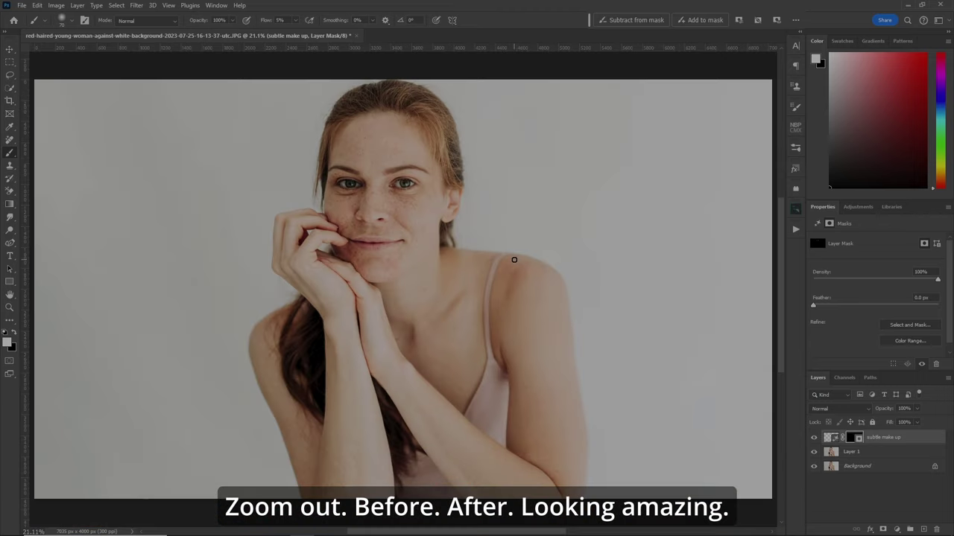
{"action": "left_click", "coordinate": [813, 438]}
- Turn the make-up layer back on to see the after result
{"action": "left_click", "coordinate": [813, 438]}
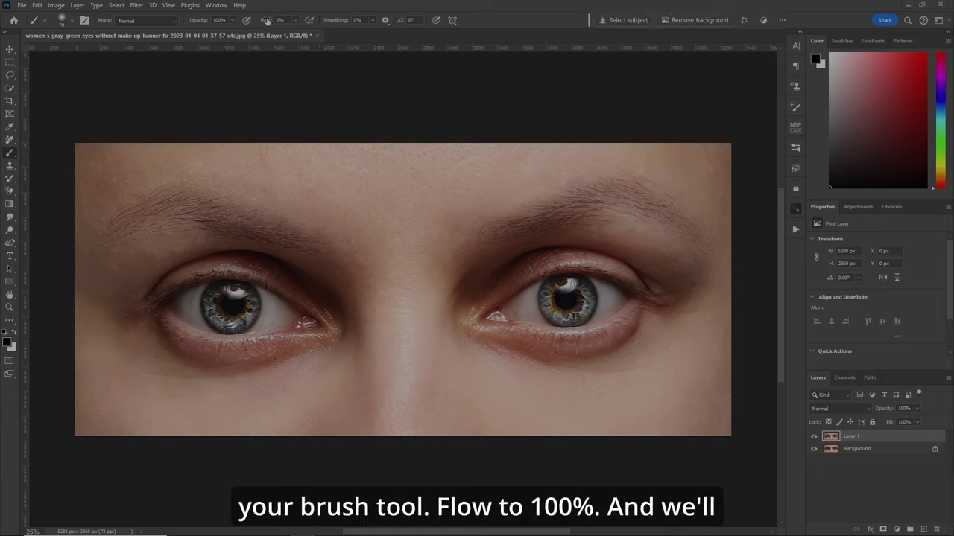
- Set brush flow to 100% and paint both eyebrows in Quick Mask with a 300-pixel brush
{"action": "left_click_drag", "start_coordinate": [263, 21], "coordinate": [288, 21]}
{"action": "key", "text": "q"}
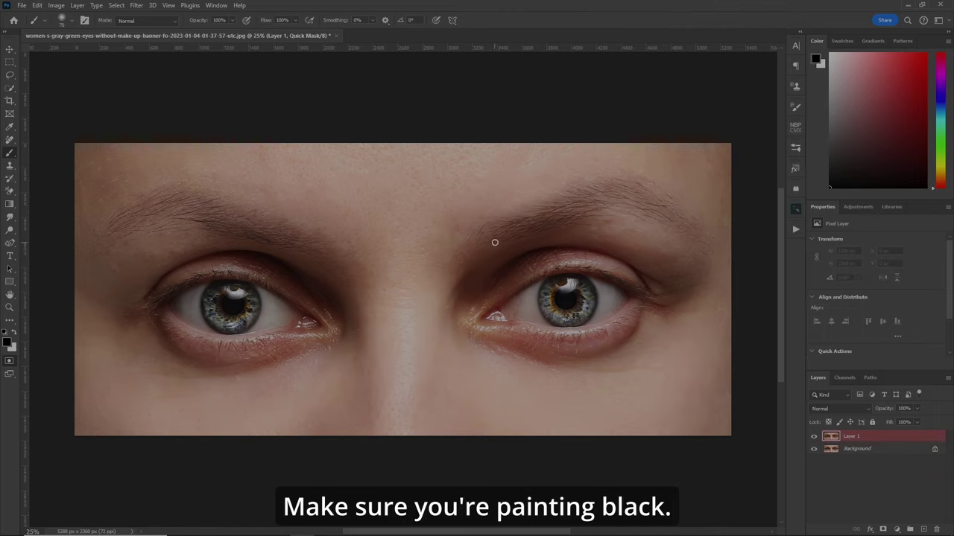
{"action": "key", "text": "bracketright"}
{"action": "key", "text": "bracketright"}
{"action": "key", "text": "bracketright"}
{"action": "key", "text": "bracketright"}
{"action": "key", "text": "bracketright"}
{"action": "key", "text": "bracketright"}
{"action": "key", "text": "bracketright"}
{"action": "key", "text": "bracketright"}
{"action": "key", "text": "bracketright"}
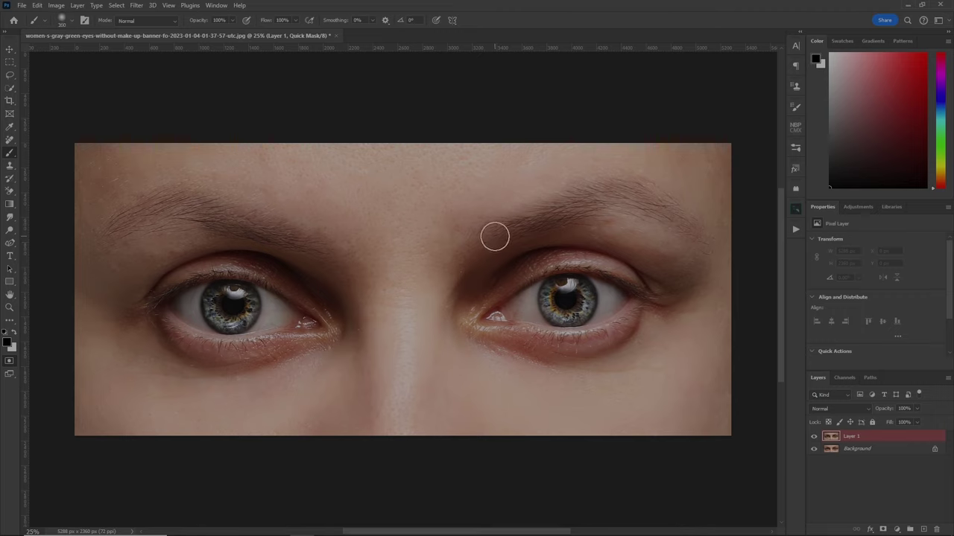
{"action": "mouse_move", "coordinate": [489, 231]}
{"action": "left_mouse_down"}
{"action": "mouse_move", "coordinate": [609, 200]}
{"action": "mouse_move", "coordinate": [660, 212]}
{"action": "mouse_move", "coordinate": [702, 240]}
{"action": "mouse_move", "coordinate": [651, 200]}
{"action": "mouse_move", "coordinate": [603, 195]}
{"action": "mouse_move", "coordinate": [466, 250]}
{"action": "left_mouse_up"}
{"action": "mouse_move", "coordinate": [315, 251]}
{"action": "left_mouse_down"}
{"action": "mouse_move", "coordinate": [198, 207]}
{"action": "mouse_move", "coordinate": [163, 208]}
{"action": "mouse_move", "coordinate": [146, 225]}
{"action": "mouse_move", "coordinate": [206, 221]}
{"action": "left_mouse_up"}
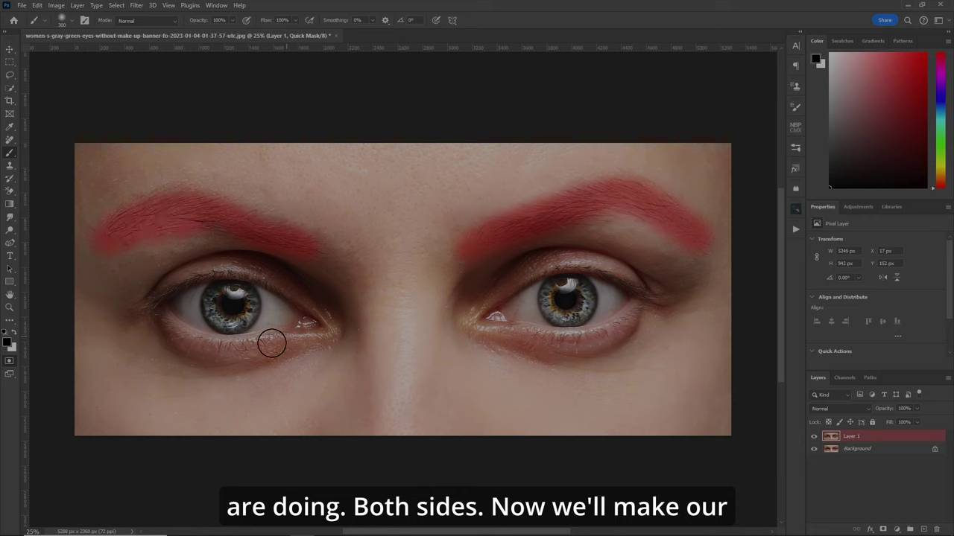
- Paint both eyes' upper and lower lash lines with a smaller brush, then exit Quick Mask
{"action": "key", "text": "bracketleft"}
{"action": "key", "text": "bracketleft"}
{"action": "key", "text": "bracketleft"}
{"action": "key", "text": "bracketleft"}
{"action": "key", "text": "bracketleft"}
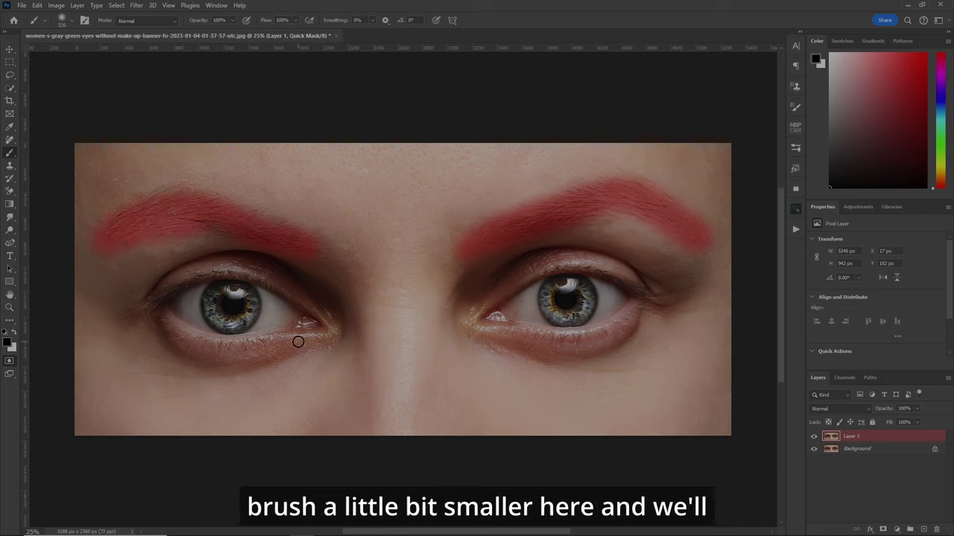
{"action": "mouse_move", "coordinate": [287, 334]}
{"action": "left_mouse_down"}
{"action": "mouse_move", "coordinate": [191, 340]}
{"action": "mouse_move", "coordinate": [162, 323]}
{"action": "mouse_move", "coordinate": [262, 344]}
{"action": "left_mouse_up"}
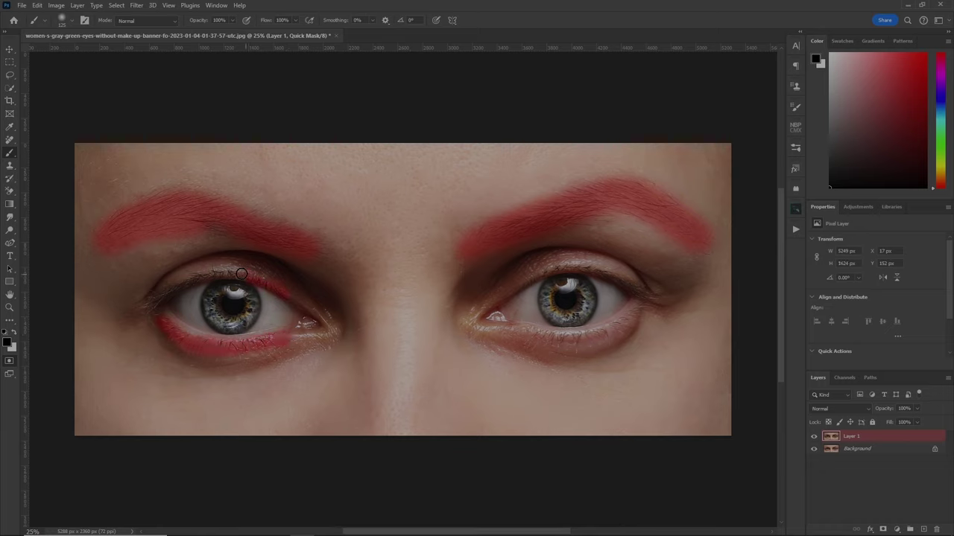
{"action": "left_click_drag", "start_coordinate": [242, 275], "coordinate": [215, 275]}
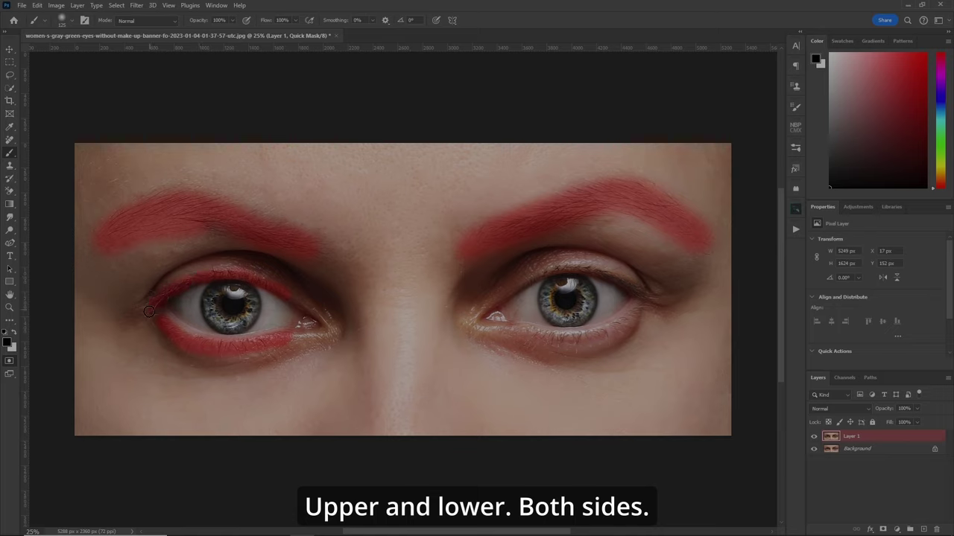
{"action": "mouse_move", "coordinate": [514, 330]}
{"action": "left_mouse_down"}
{"action": "mouse_move", "coordinate": [556, 336]}
{"action": "mouse_move", "coordinate": [648, 307]}
{"action": "mouse_move", "coordinate": [505, 296]}
{"action": "left_mouse_up"}
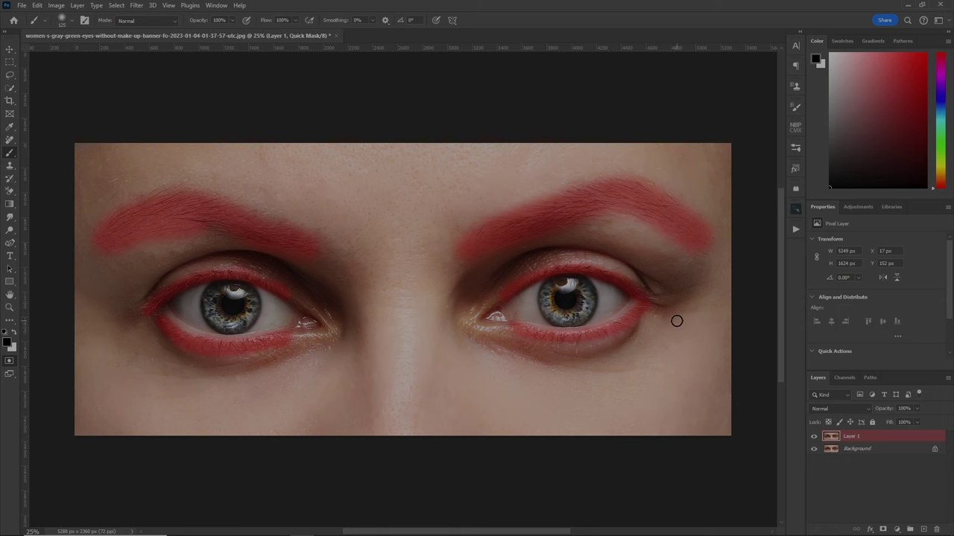
{"action": "key", "text": "q"}
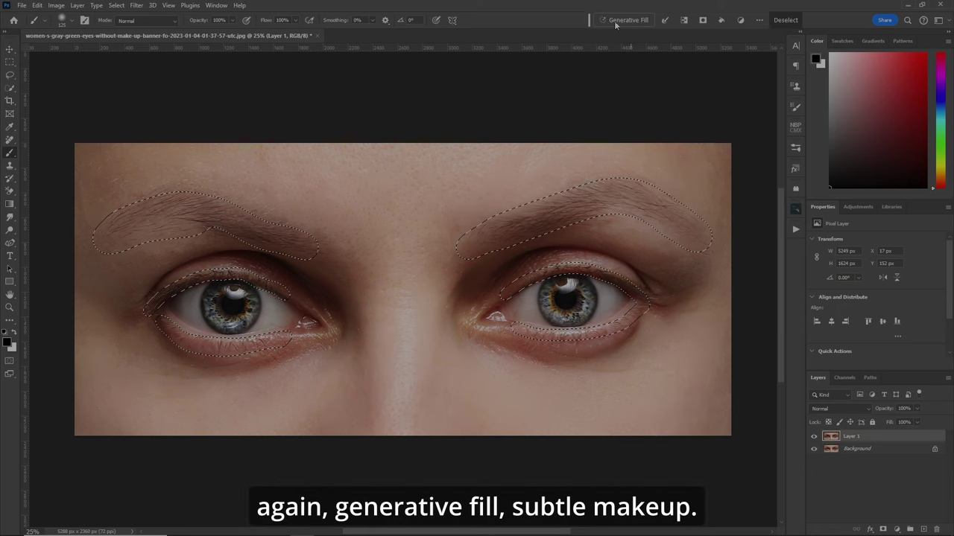
- Generative Fill the selection with 'subtle make up' and generate two more sets for nine variations
{"action": "left_click", "coordinate": [612, 21]}
{"action": "type", "text": "subtle make up"}
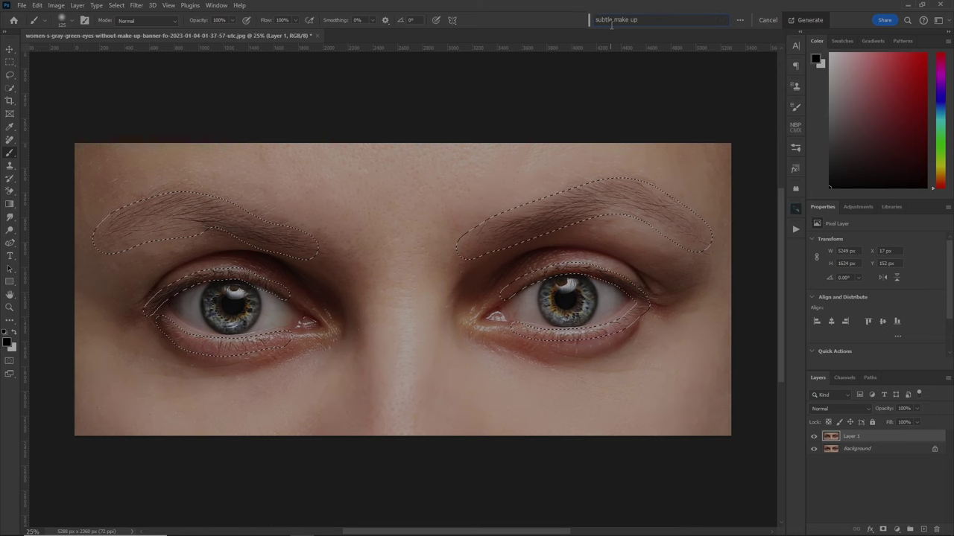
{"action": "key", "text": "Return"}
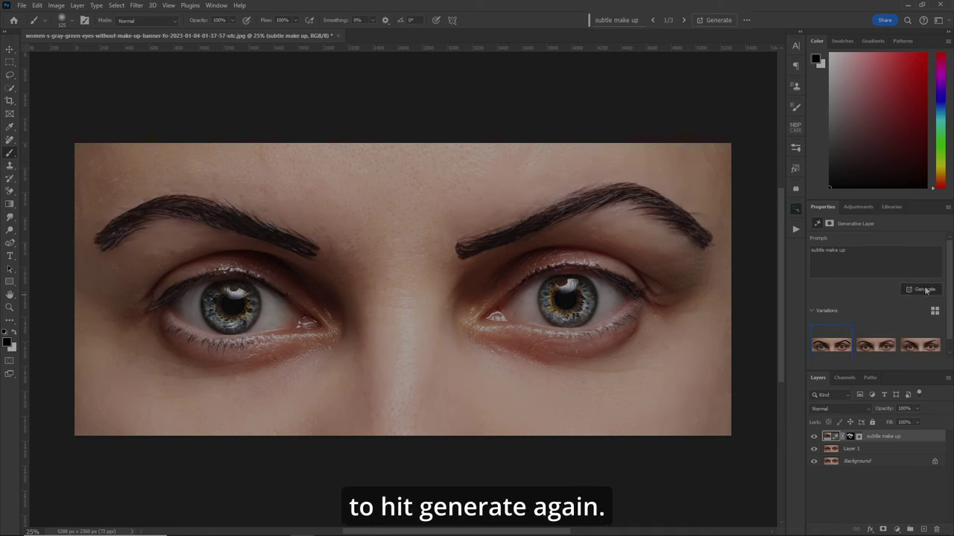
{"action": "left_click", "coordinate": [916, 290]}
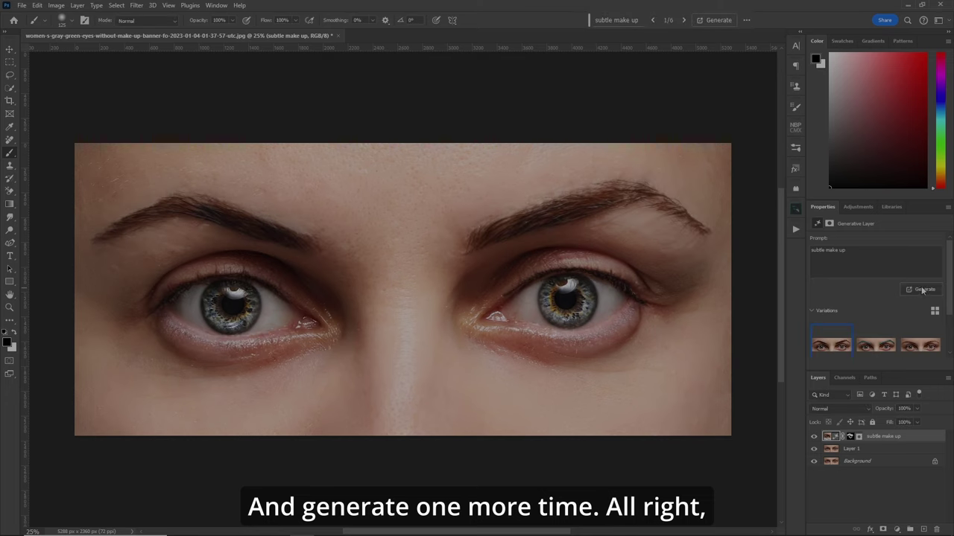
{"action": "left_click", "coordinate": [923, 292]}
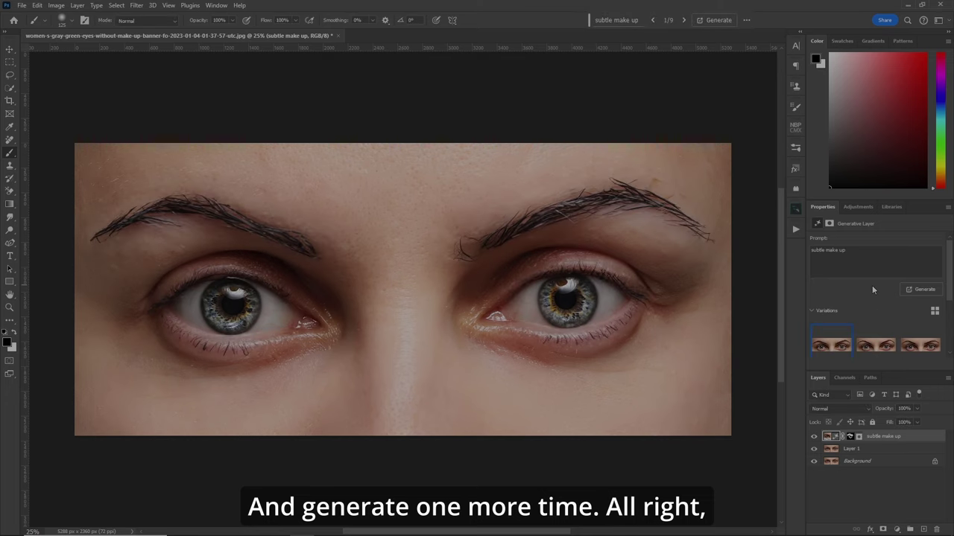
- Preview the last variations and delete the rejected ones, including the sixth
{"action": "scroll", "coordinate": [824, 290], "scroll_direction": "down", "scroll_amount": 3}
{"action": "scroll", "coordinate": [876, 298], "scroll_direction": "down", "scroll_amount": 2}
{"action": "left_click", "coordinate": [924, 334]}
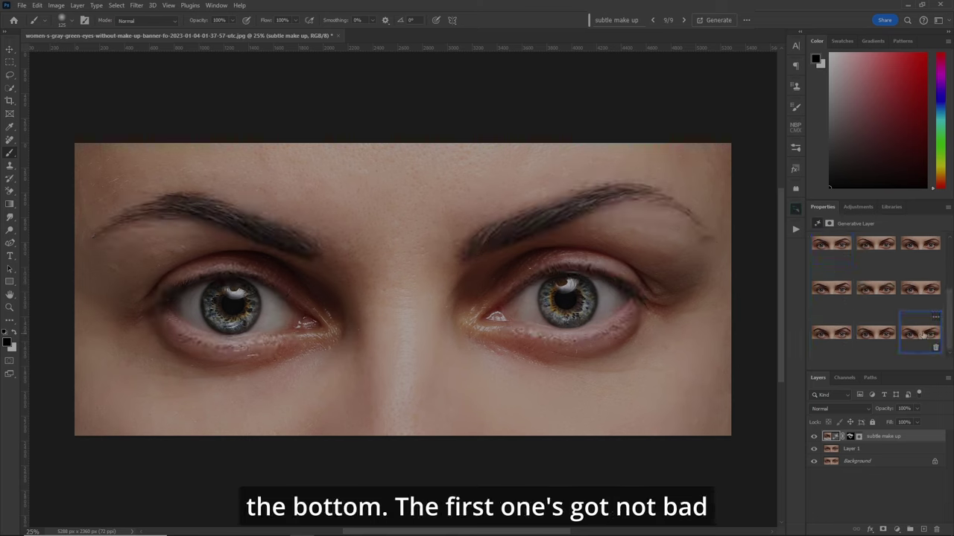
{"action": "left_click", "coordinate": [875, 334]}
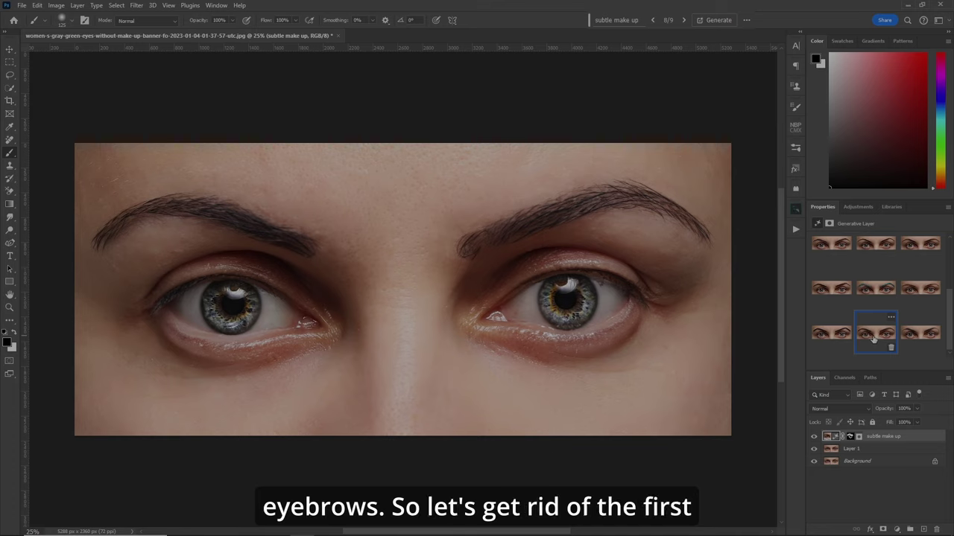
{"action": "left_click", "coordinate": [936, 348]}
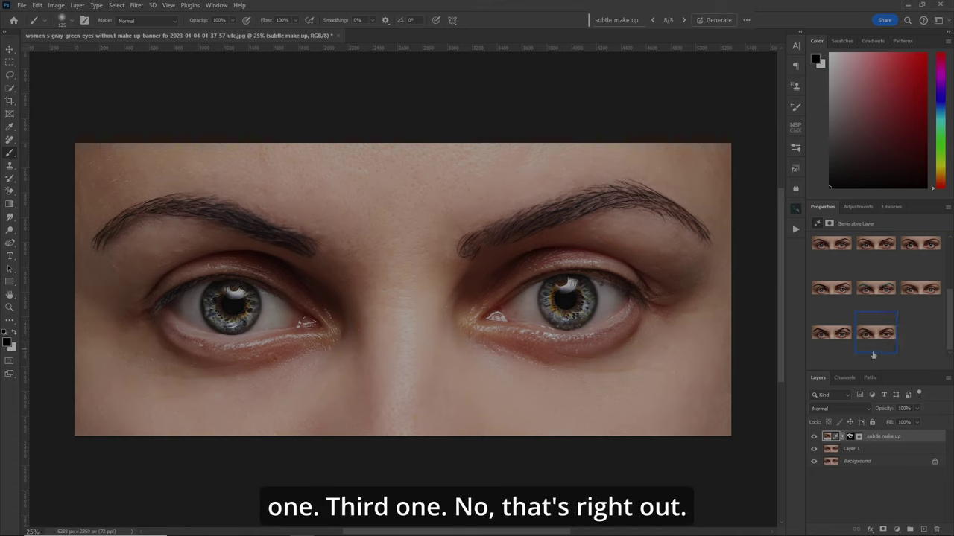
{"action": "left_click", "coordinate": [827, 336]}
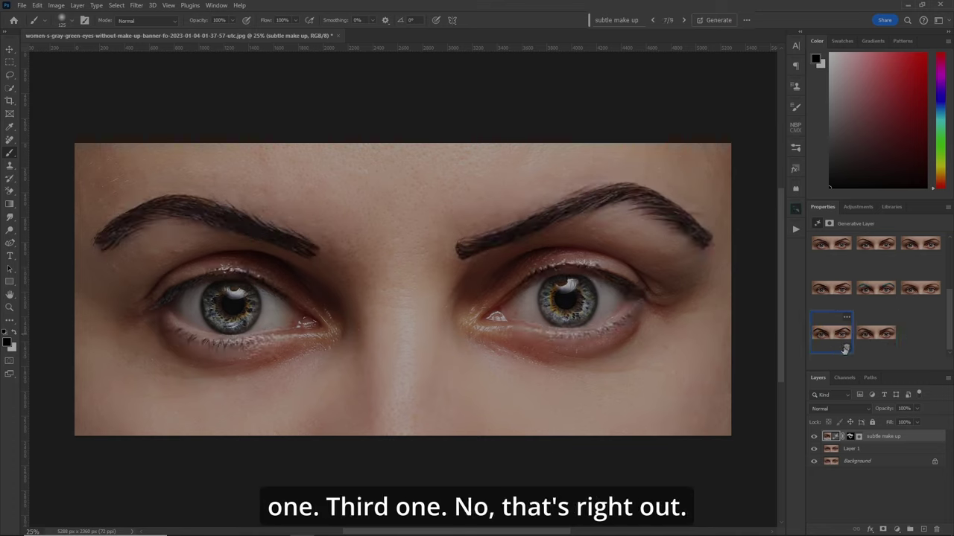
{"action": "left_click", "coordinate": [845, 348]}
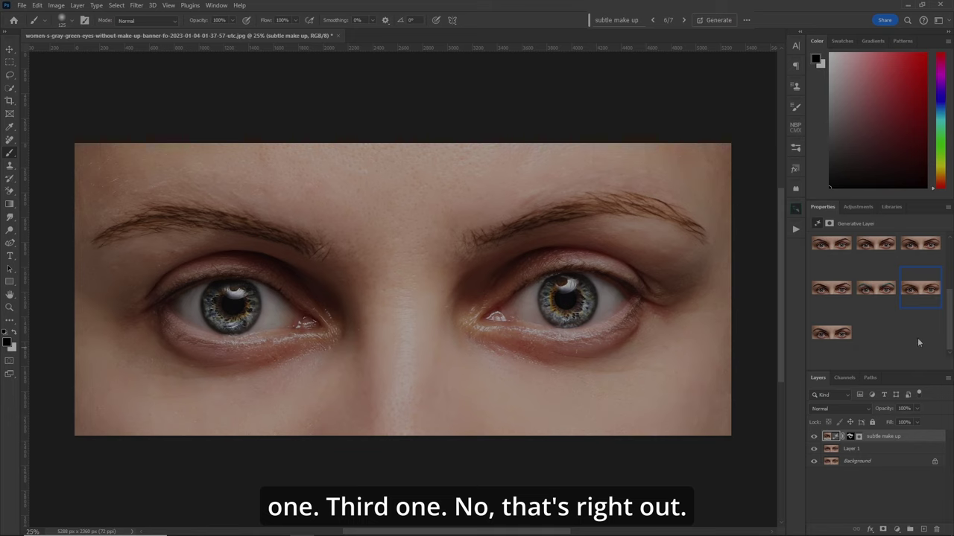
{"action": "left_click", "coordinate": [935, 303]}
- Delete the second and teal-eyebrow variations, then compare the remaining first, second and fourth
{"action": "left_click", "coordinate": [921, 292]}
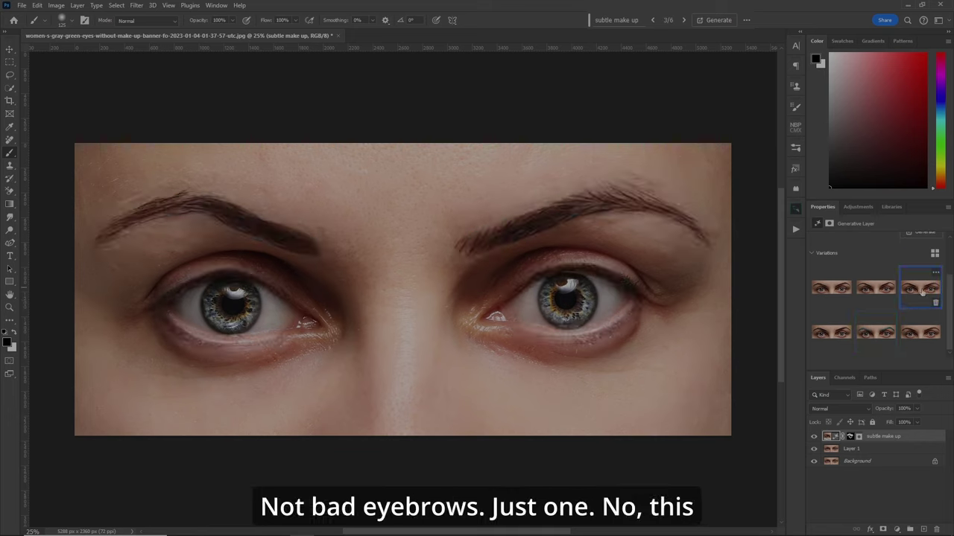
{"action": "left_click", "coordinate": [876, 293]}
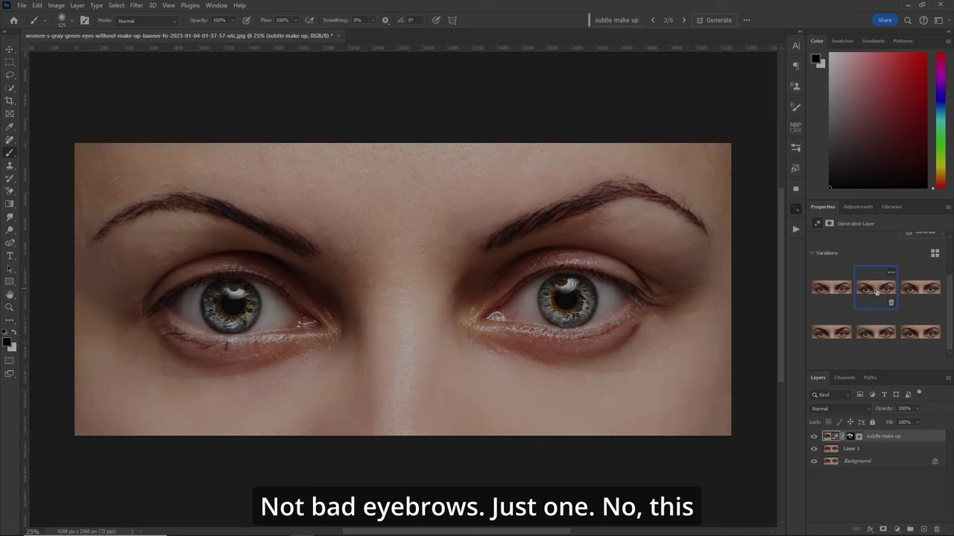
{"action": "left_click", "coordinate": [889, 304]}
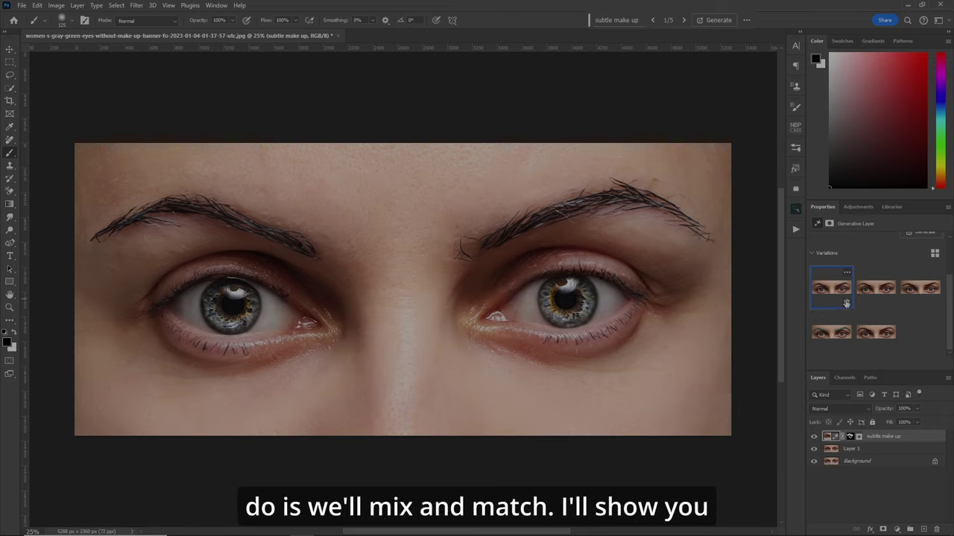
{"action": "left_click", "coordinate": [833, 335]}
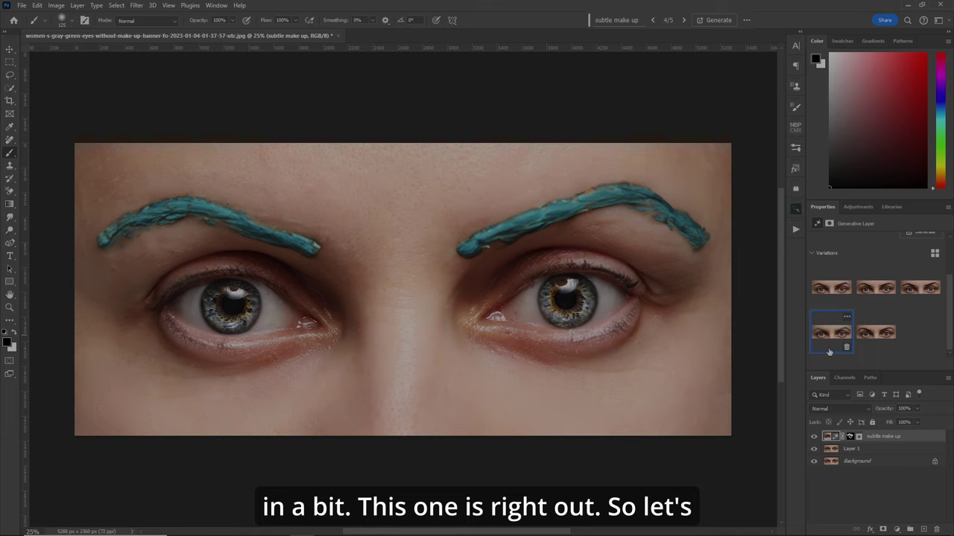
{"action": "left_click", "coordinate": [846, 349]}
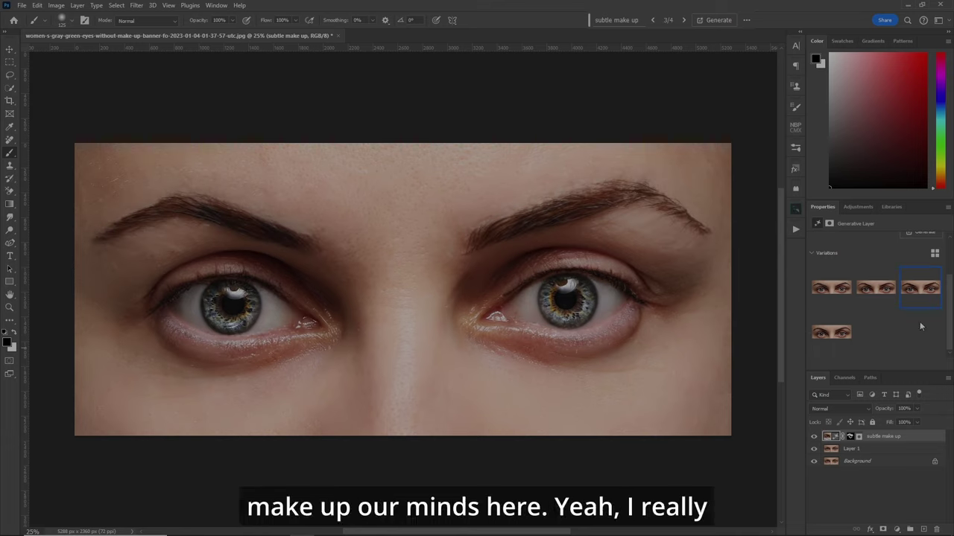
{"action": "mouse_move", "coordinate": [920, 296]}
{"action": "left_click", "coordinate": [877, 290]}
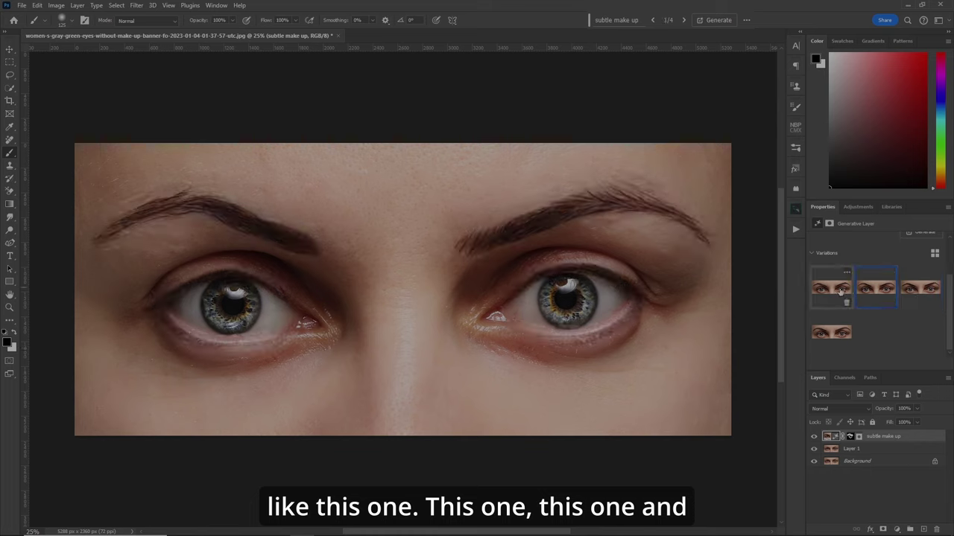
{"action": "left_click", "coordinate": [840, 293]}
{"action": "left_click", "coordinate": [838, 334]}
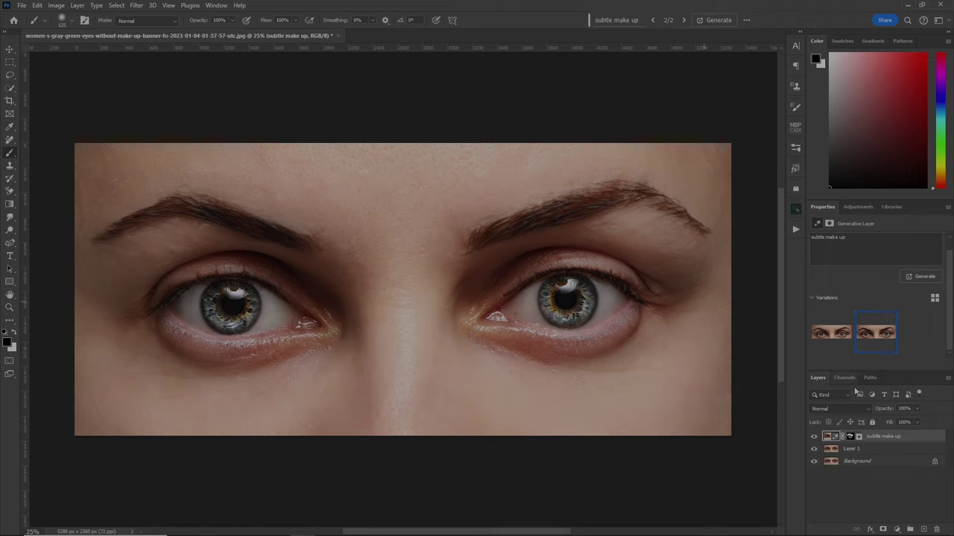
- Apply Image to the subtle make up layer's mask with default settings, then drag the layer down the stack
{"action": "left_click", "coordinate": [859, 437]}
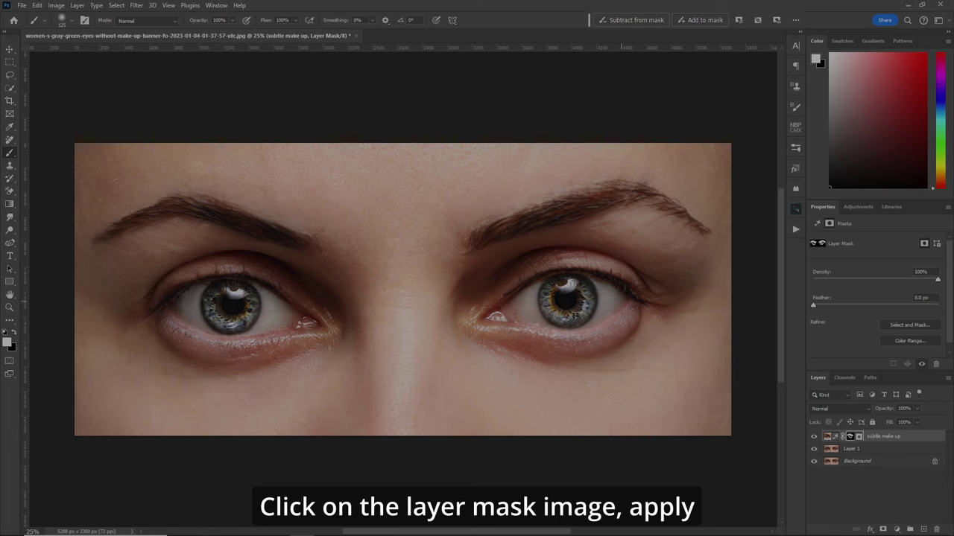
{"action": "left_click", "coordinate": [56, 6]}
{"action": "left_click", "coordinate": [108, 152]}
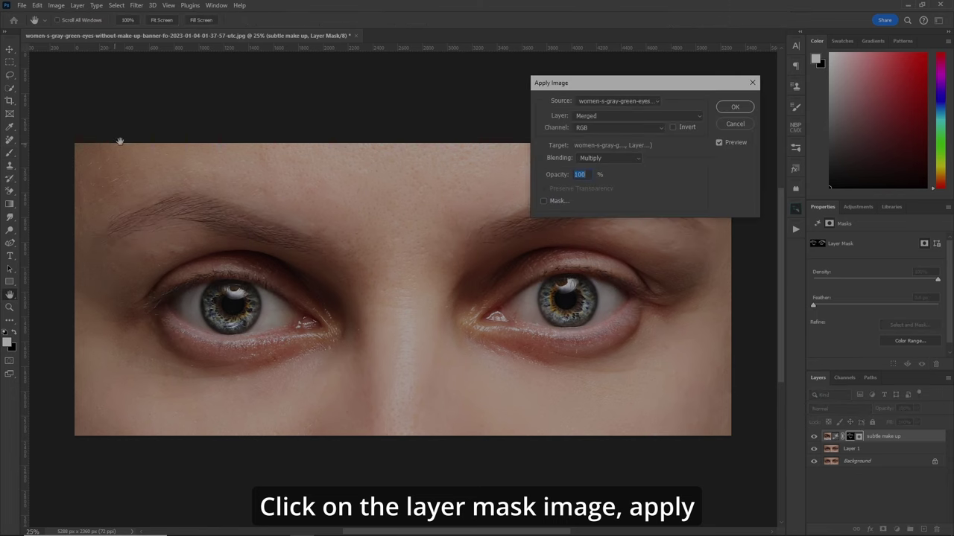
{"action": "left_click", "coordinate": [735, 108]}
{"action": "left_click_drag", "start_coordinate": [921, 439], "coordinate": [910, 529]}
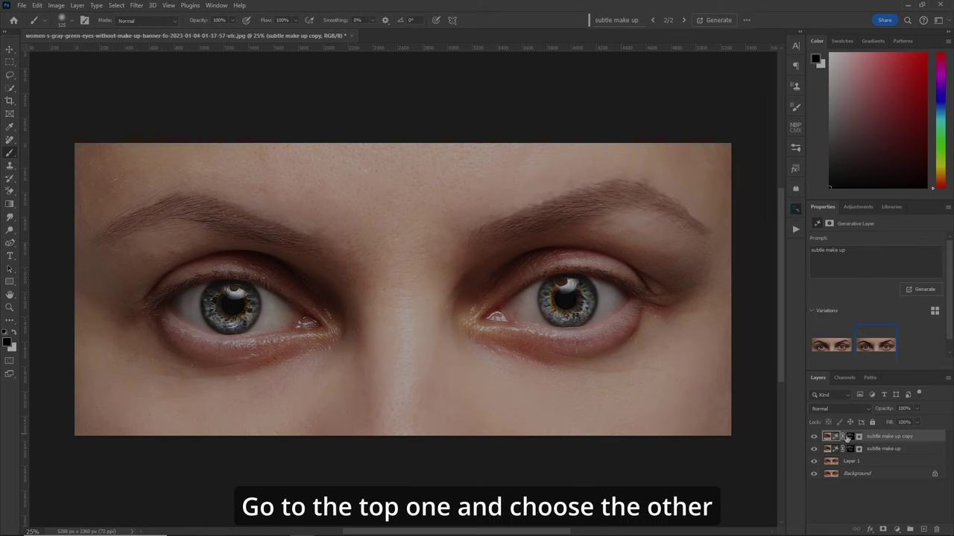
- Set the copy layer to the first variation, fill its mask black and hide it
{"action": "left_click", "coordinate": [842, 346]}
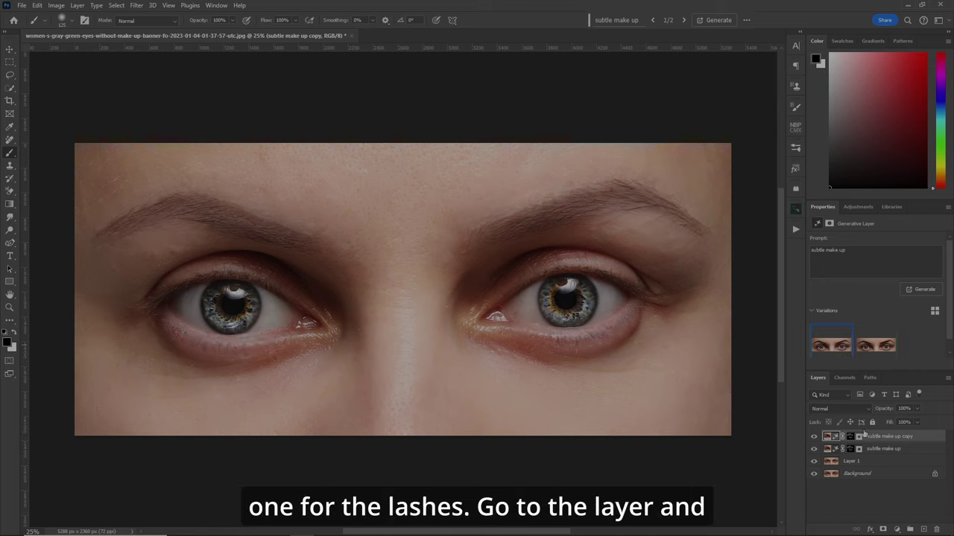
{"action": "left_click", "coordinate": [850, 437]}
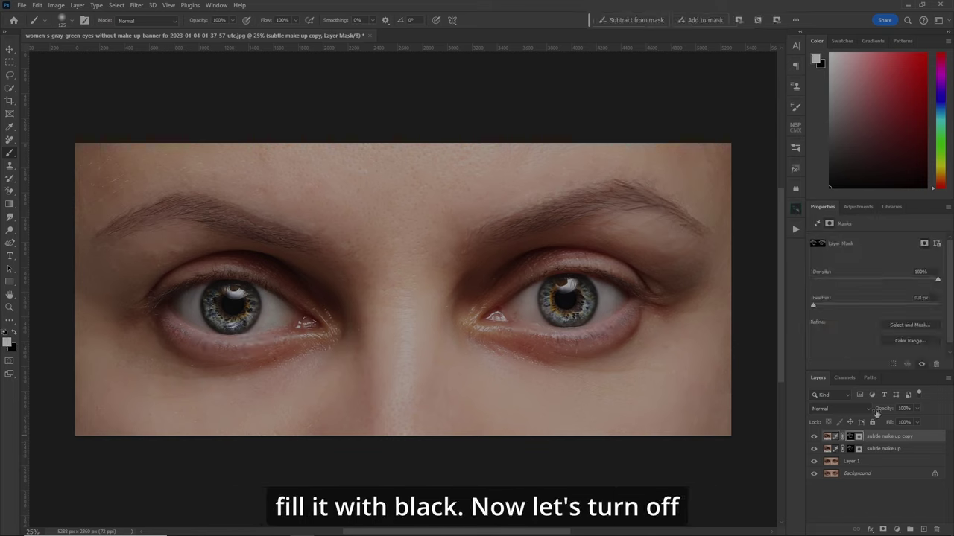
{"action": "key", "text": "ctrl+BackSpace"}
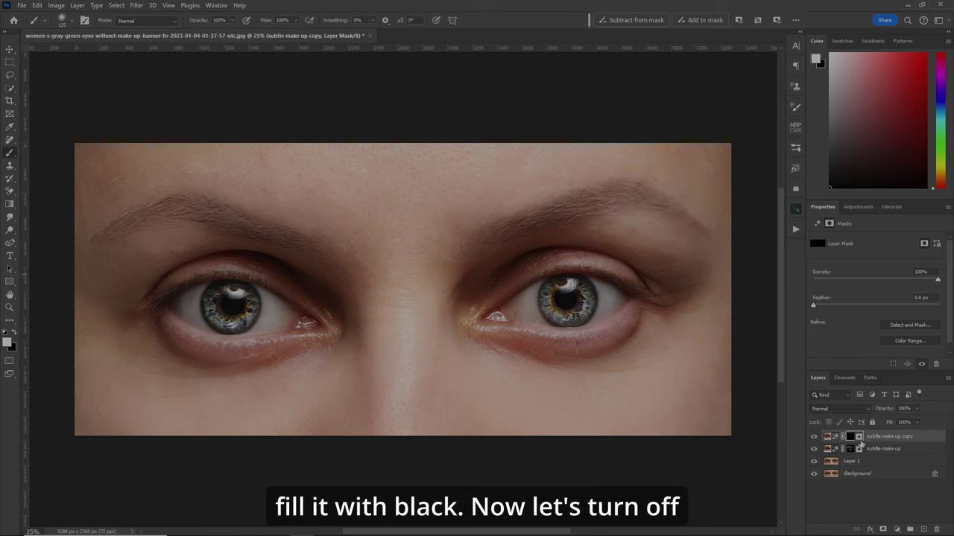
{"action": "left_click", "coordinate": [813, 437]}
- Rename the other subtle make up layer to 'EYE BROWS'
{"action": "left_click", "coordinate": [857, 450]}
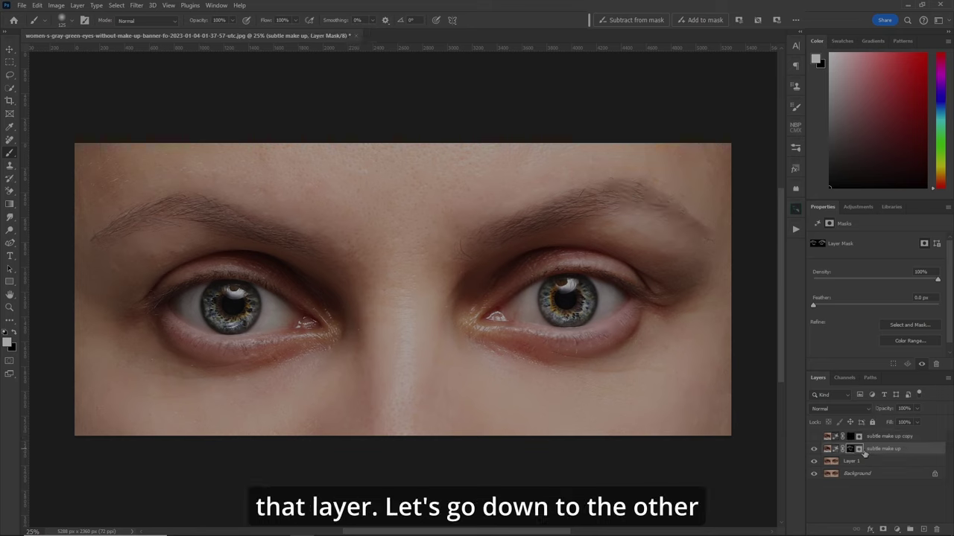
{"action": "double_click", "coordinate": [887, 450]}
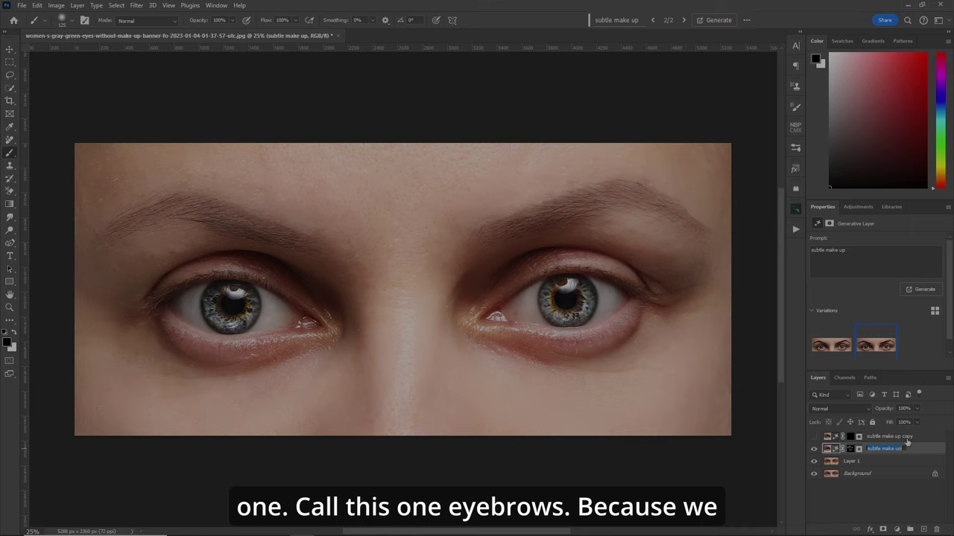
{"action": "type", "text": "EYE BROWS"}
{"action": "key", "text": "Return"}
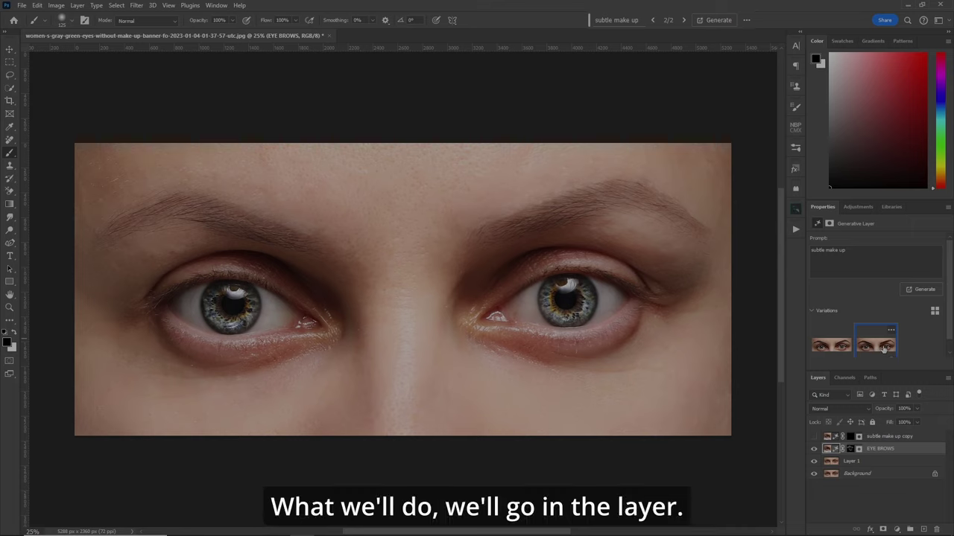
- On the EYE BROWS mask, paint the brows back in with a 5%-flow, 300-pixel brush
{"action": "left_click", "coordinate": [854, 450]}
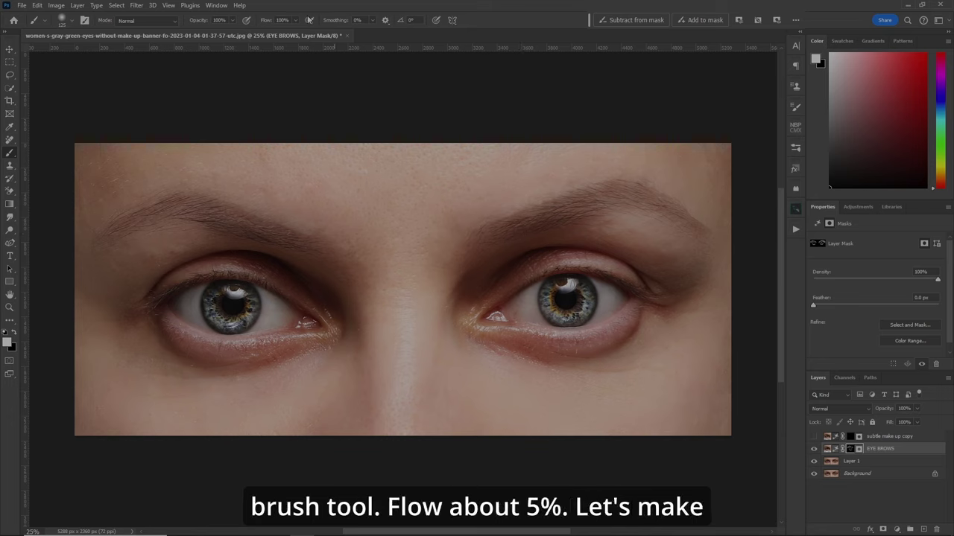
{"action": "left_click", "coordinate": [288, 20]}
{"action": "key", "text": "bracketright"}
{"action": "key", "text": "bracketright"}
{"action": "key", "text": "bracketright"}
{"action": "key", "text": "bracketright"}
{"action": "key", "text": "bracketright"}
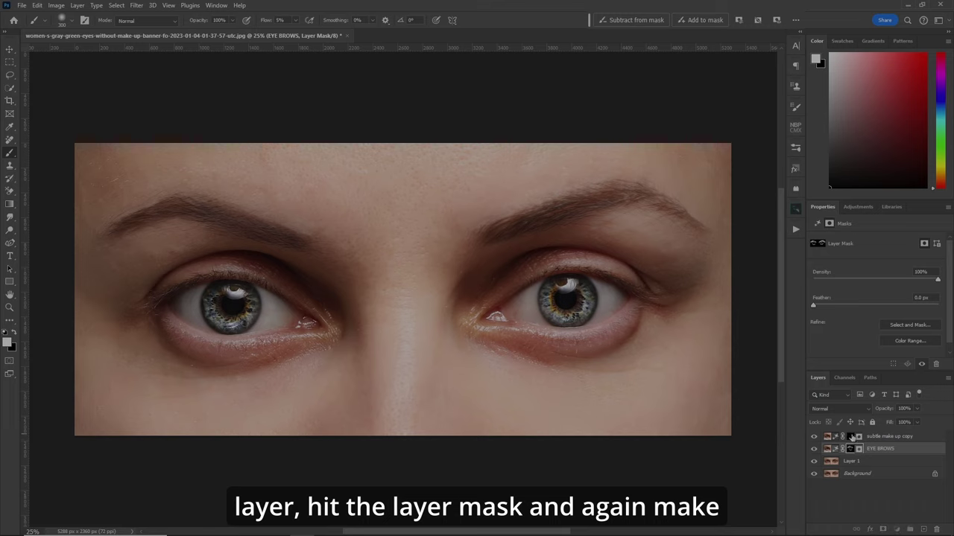
- On the copy layer's mask, paint lash make-up along both eyes' upper and lower lids with a 150 brush
{"action": "left_click", "coordinate": [861, 437]}
{"action": "key", "text": "bracketleft"}
{"action": "key", "text": "bracketleft"}
{"action": "key", "text": "bracketleft"}
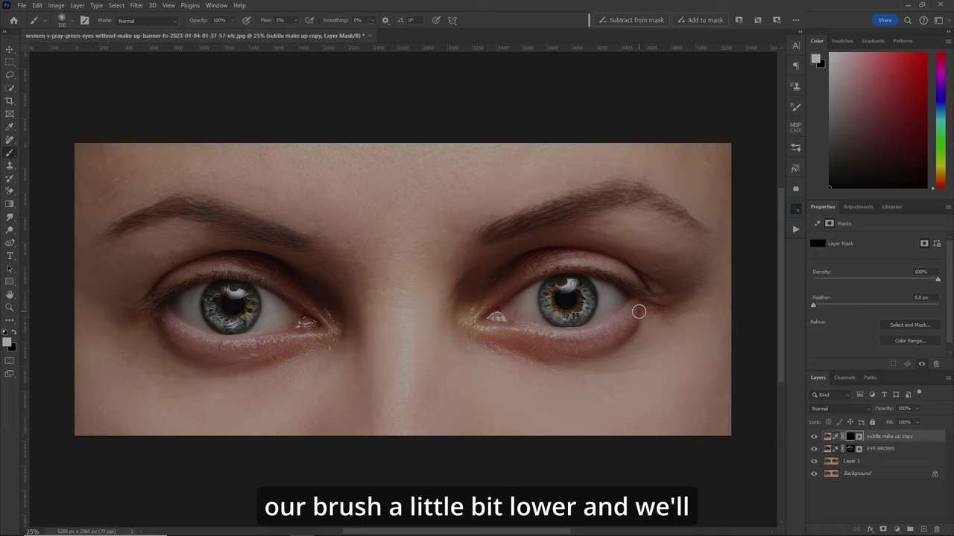
{"action": "key", "text": "bracketleft"}
{"action": "mouse_move", "coordinate": [632, 312]}
{"action": "left_mouse_down"}
{"action": "mouse_move", "coordinate": [585, 338]}
{"action": "mouse_move", "coordinate": [609, 329]}
{"action": "mouse_move", "coordinate": [514, 333]}
{"action": "mouse_move", "coordinate": [550, 336]}
{"action": "mouse_move", "coordinate": [594, 334]}
{"action": "mouse_move", "coordinate": [498, 326]}
{"action": "mouse_move", "coordinate": [541, 336]}
{"action": "mouse_move", "coordinate": [615, 323]}
{"action": "mouse_move", "coordinate": [535, 330]}
{"action": "left_mouse_up"}
{"action": "mouse_move", "coordinate": [634, 279]}
{"action": "left_mouse_down"}
{"action": "mouse_move", "coordinate": [585, 265]}
{"action": "mouse_move", "coordinate": [545, 269]}
{"action": "mouse_move", "coordinate": [505, 294]}
{"action": "mouse_move", "coordinate": [580, 261]}
{"action": "mouse_move", "coordinate": [611, 265]}
{"action": "mouse_move", "coordinate": [632, 287]}
{"action": "mouse_move", "coordinate": [545, 273]}
{"action": "mouse_move", "coordinate": [648, 279]}
{"action": "left_mouse_up"}
{"action": "mouse_move", "coordinate": [216, 315]}
{"action": "left_mouse_down"}
{"action": "mouse_move", "coordinate": [301, 339]}
{"action": "mouse_move", "coordinate": [200, 345]}
{"action": "mouse_move", "coordinate": [252, 343]}
{"action": "left_mouse_up"}
{"action": "mouse_move", "coordinate": [173, 330]}
{"action": "left_mouse_down"}
{"action": "mouse_move", "coordinate": [149, 300]}
{"action": "mouse_move", "coordinate": [175, 283]}
{"action": "mouse_move", "coordinate": [231, 272]}
{"action": "mouse_move", "coordinate": [270, 286]}
{"action": "mouse_move", "coordinate": [181, 280]}
{"action": "mouse_move", "coordinate": [157, 306]}
{"action": "mouse_move", "coordinate": [187, 336]}
{"action": "mouse_move", "coordinate": [270, 339]}
{"action": "left_mouse_up"}
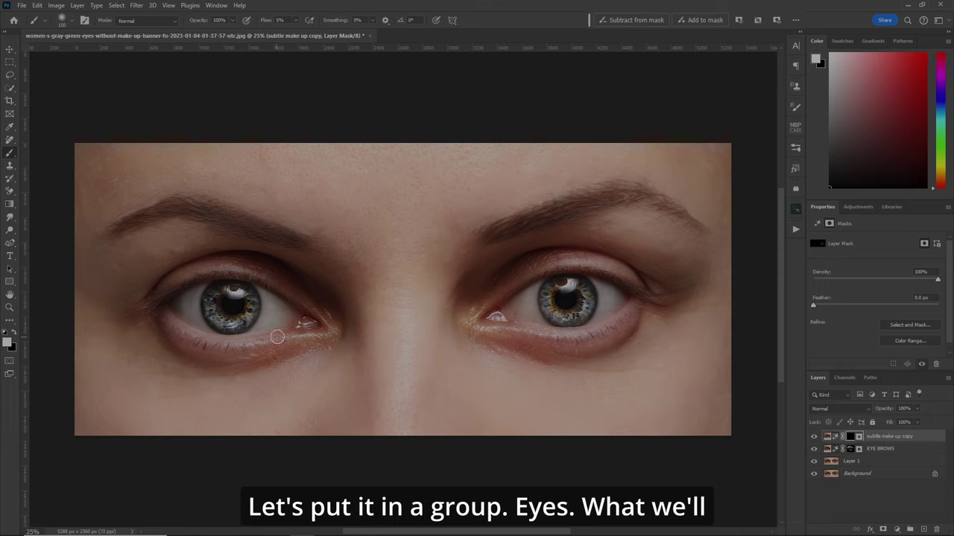
{"action": "mouse_move", "coordinate": [181, 337]}
{"action": "left_mouse_down"}
{"action": "mouse_move", "coordinate": [287, 336]}
{"action": "mouse_move", "coordinate": [245, 349]}
{"action": "left_mouse_up"}
- Group the EYE BROWS and subtle make up copy layers into a group named EYES
{"action": "left_click", "coordinate": [898, 448], "text": "shift"}
{"action": "key", "text": "ctrl+g"}
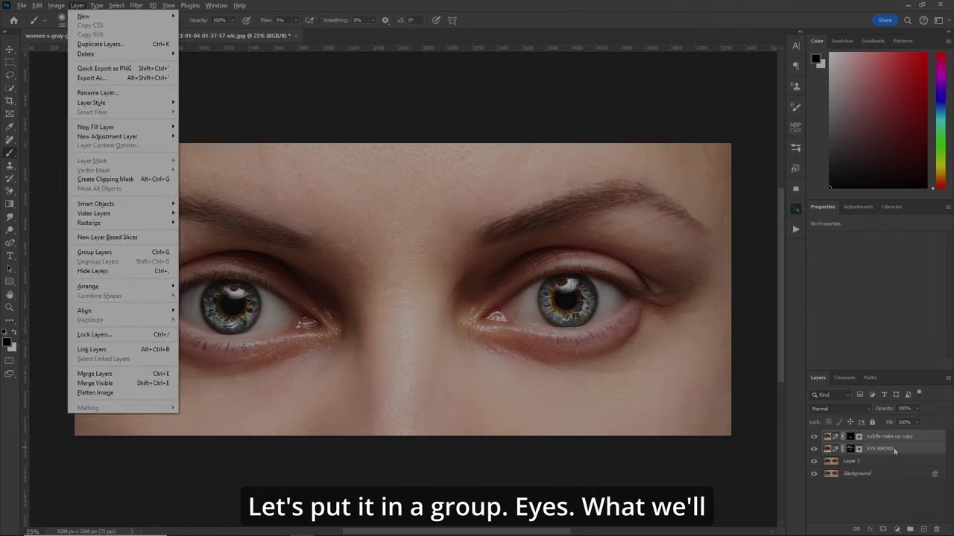
{"action": "type", "text": "EY"}
{"action": "key", "text": "Return"}
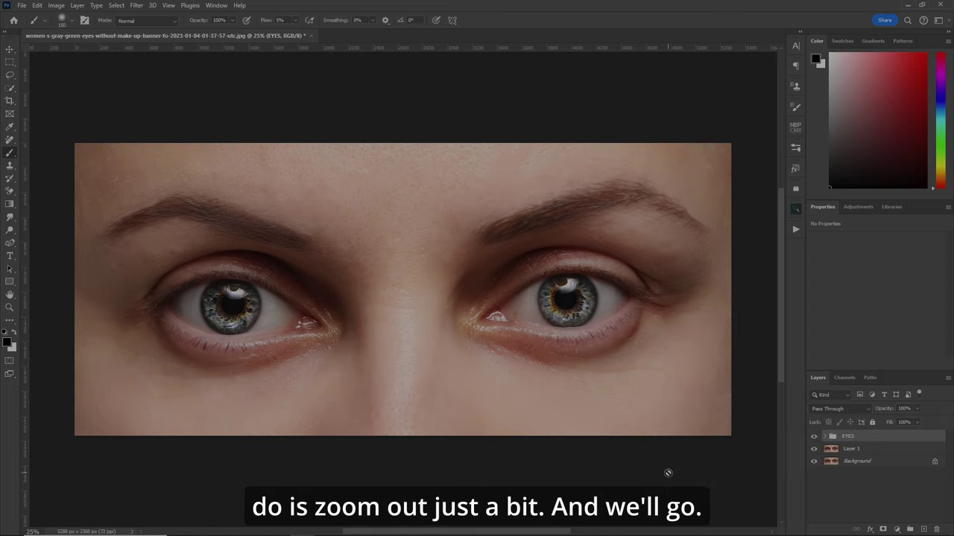
- Zoom out and toggle the EYES group's visibility to compare before and after
{"action": "key", "text": "ctrl+minus"}
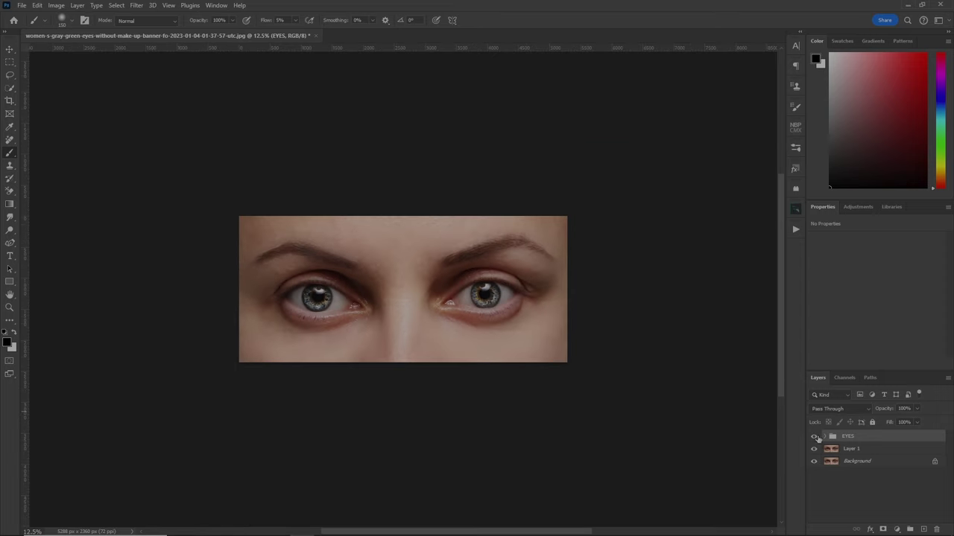
{"action": "left_click", "coordinate": [814, 437]}
{"action": "left_click", "coordinate": [814, 436]}
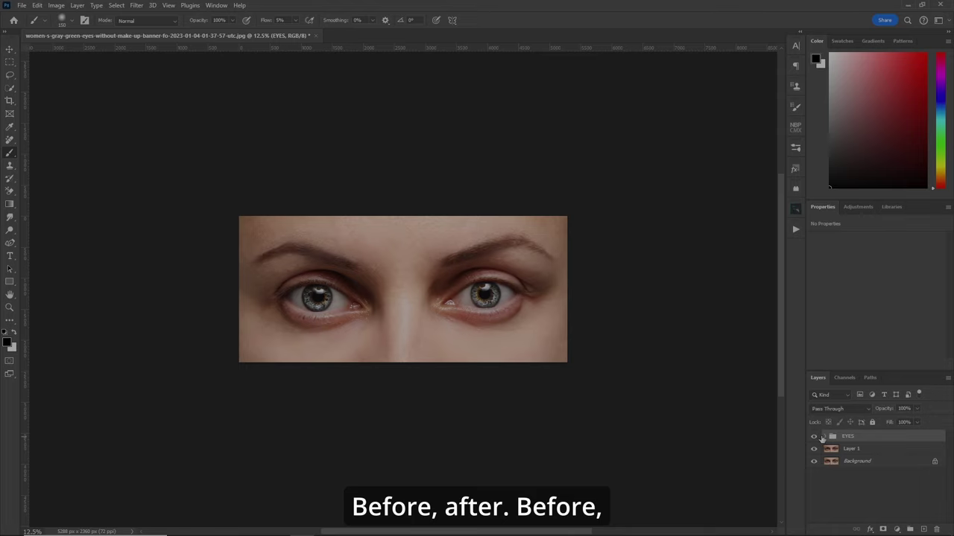
{"action": "left_click", "coordinate": [814, 437]}
{"action": "left_click", "coordinate": [814, 437]}
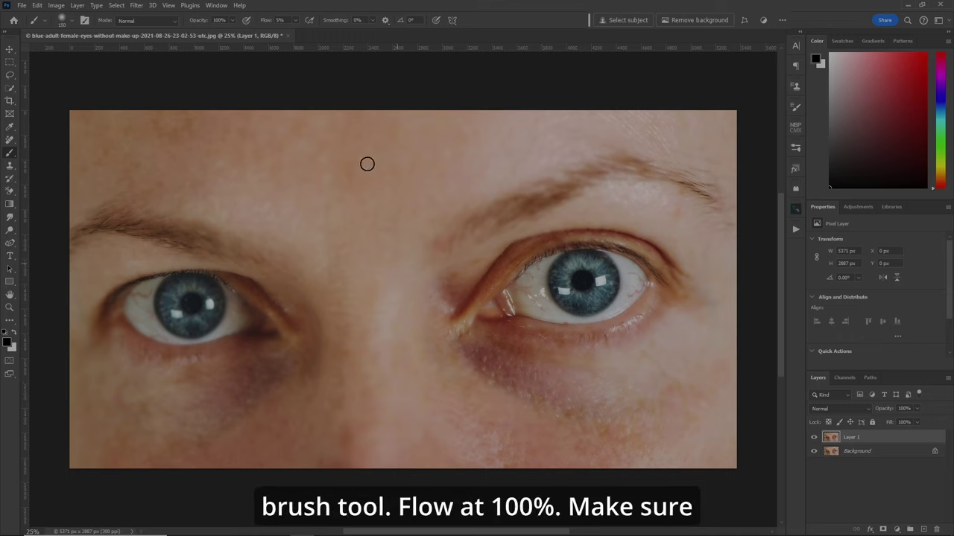
- Set brush flow to 100% and paint both eyebrows in Quick Mask
{"action": "left_click", "coordinate": [286, 20]}
{"action": "type", "text": "100"}
{"action": "key", "text": "Return"}
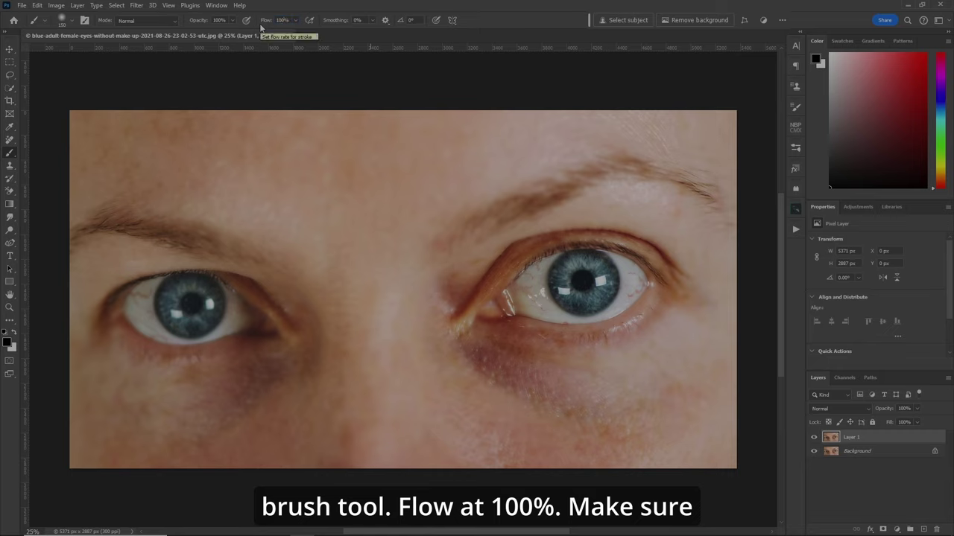
{"action": "key", "text": "q"}
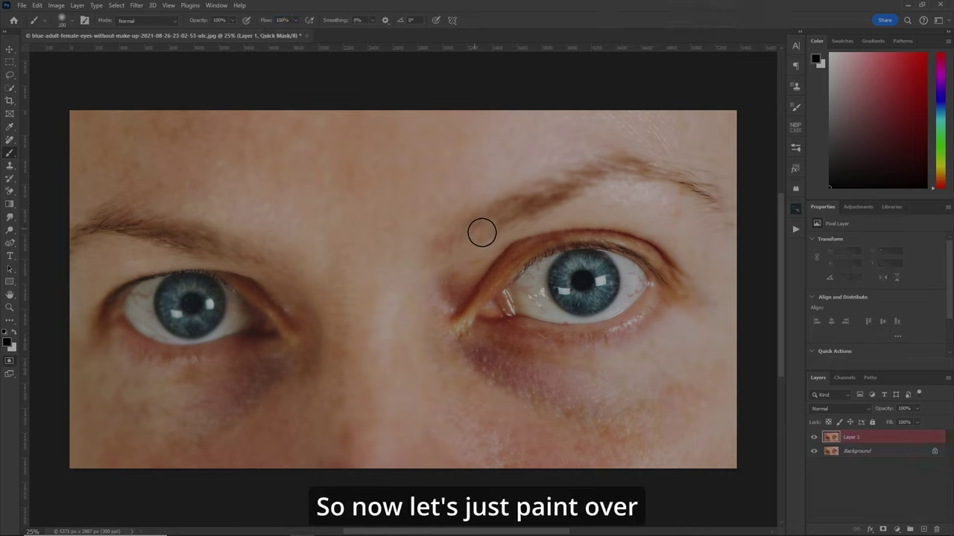
{"action": "mouse_move", "coordinate": [457, 238]}
{"action": "left_mouse_down"}
{"action": "mouse_move", "coordinate": [619, 167]}
{"action": "mouse_move", "coordinate": [644, 165]}
{"action": "mouse_move", "coordinate": [719, 209]}
{"action": "mouse_move", "coordinate": [686, 174]}
{"action": "mouse_move", "coordinate": [576, 179]}
{"action": "mouse_move", "coordinate": [454, 239]}
{"action": "left_mouse_up"}
{"action": "mouse_move", "coordinate": [245, 255]}
{"action": "left_mouse_down"}
{"action": "mouse_move", "coordinate": [137, 226]}
{"action": "mouse_move", "coordinate": [75, 234]}
{"action": "left_mouse_up"}
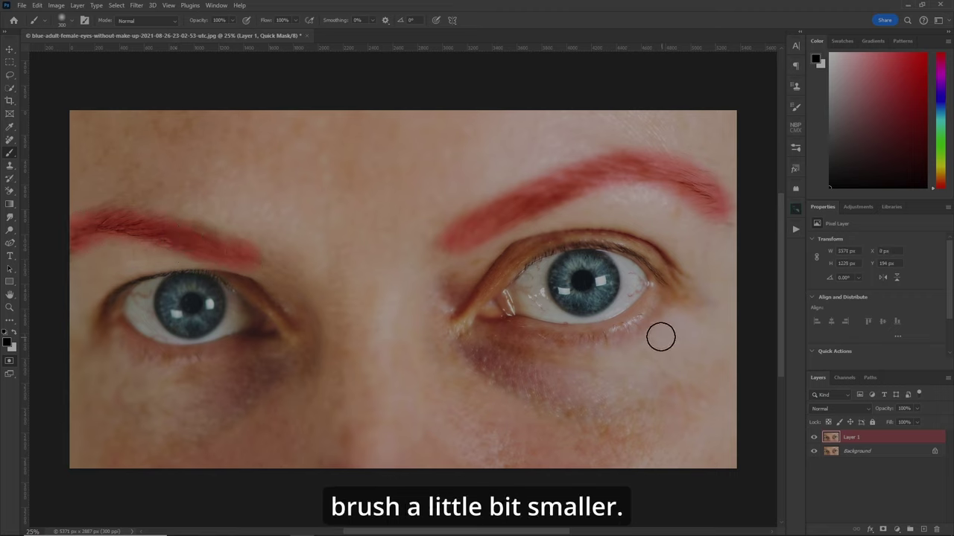
- Shrink the brush to 150 and paint both eyes' lower lash lines
{"action": "key", "text": "bracketleft"}
{"action": "key", "text": "bracketleft"}
{"action": "key", "text": "bracketleft"}
{"action": "key", "text": "bracketleft"}
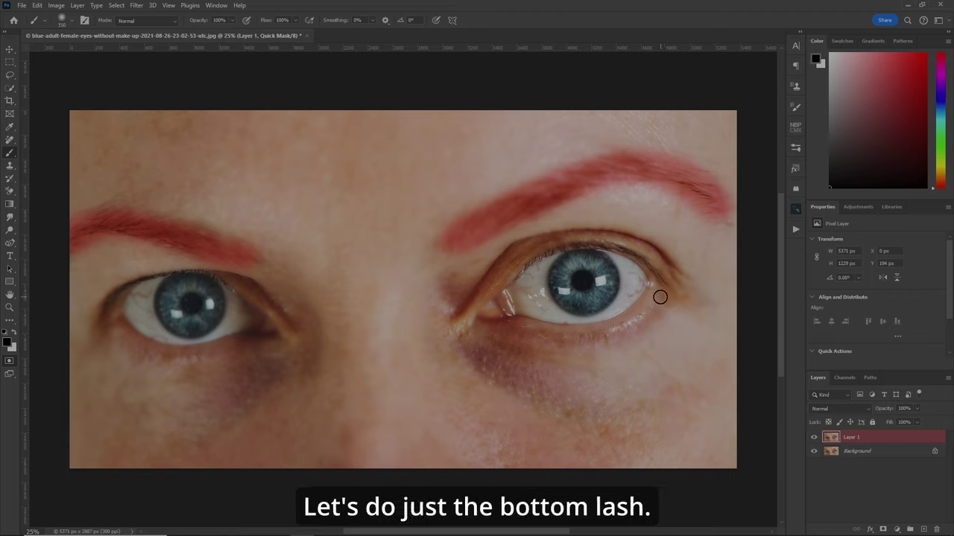
{"action": "mouse_move", "coordinate": [655, 303]}
{"action": "left_mouse_down"}
{"action": "mouse_move", "coordinate": [597, 336]}
{"action": "mouse_move", "coordinate": [540, 340]}
{"action": "mouse_move", "coordinate": [505, 326]}
{"action": "mouse_move", "coordinate": [587, 336]}
{"action": "mouse_move", "coordinate": [634, 324]}
{"action": "mouse_move", "coordinate": [663, 303]}
{"action": "left_mouse_up"}
{"action": "mouse_move", "coordinate": [234, 349]}
{"action": "left_mouse_down"}
{"action": "mouse_move", "coordinate": [175, 360]}
{"action": "mouse_move", "coordinate": [118, 333]}
{"action": "mouse_move", "coordinate": [136, 350]}
{"action": "mouse_move", "coordinate": [194, 358]}
{"action": "mouse_move", "coordinate": [250, 346]}
{"action": "left_mouse_up"}
- Exit Quick Mask, Generative Fill the selection with 'subtle make up', and generate two extra rounds
{"action": "key", "text": "q"}
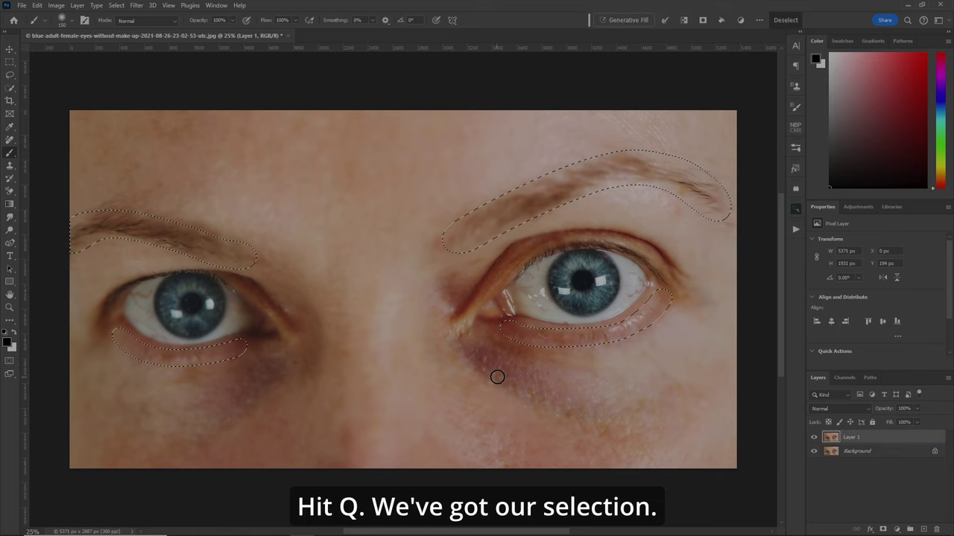
{"action": "left_click", "coordinate": [632, 21]}
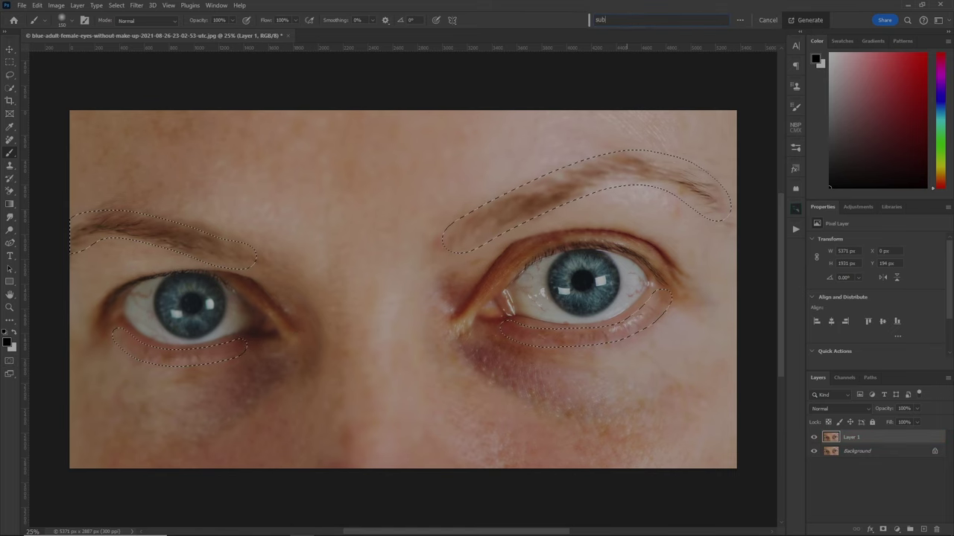
{"action": "type", "text": "subtle ma"}
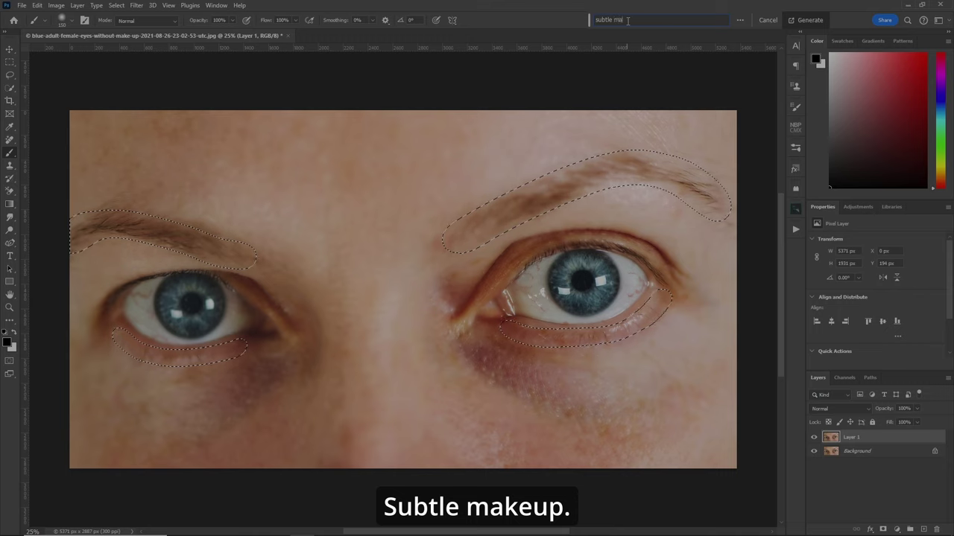
{"action": "type", "text": "ke up"}
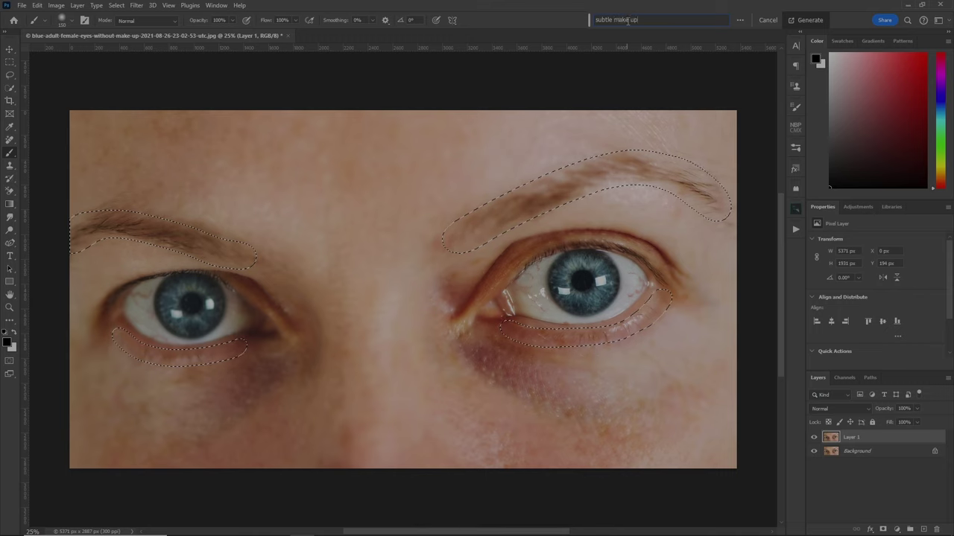
{"action": "key", "text": "Return"}
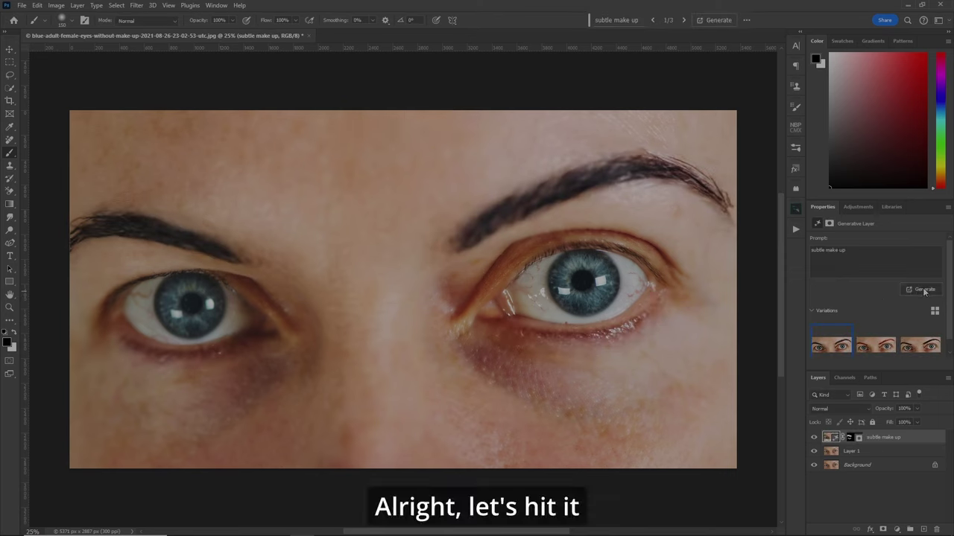
{"action": "left_click", "coordinate": [923, 290]}
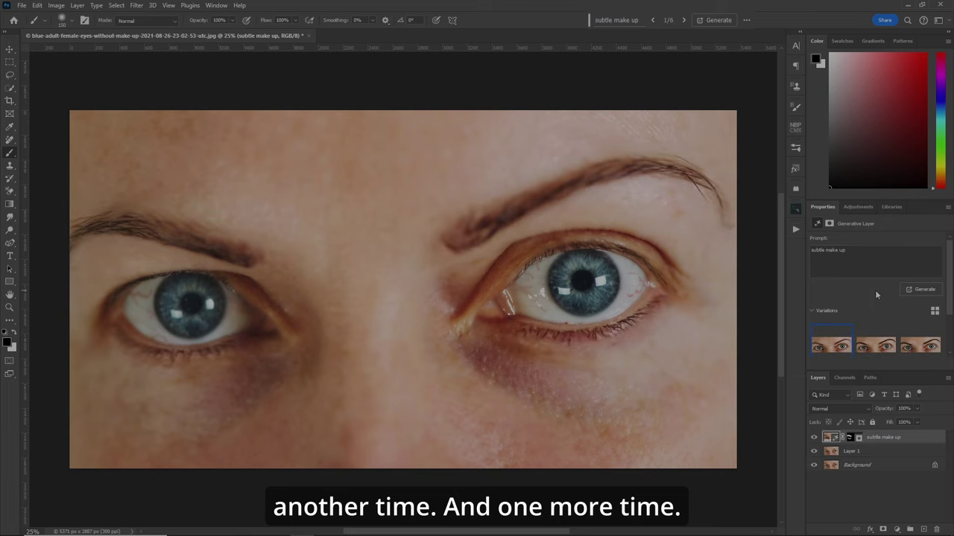
{"action": "left_click", "coordinate": [922, 290]}
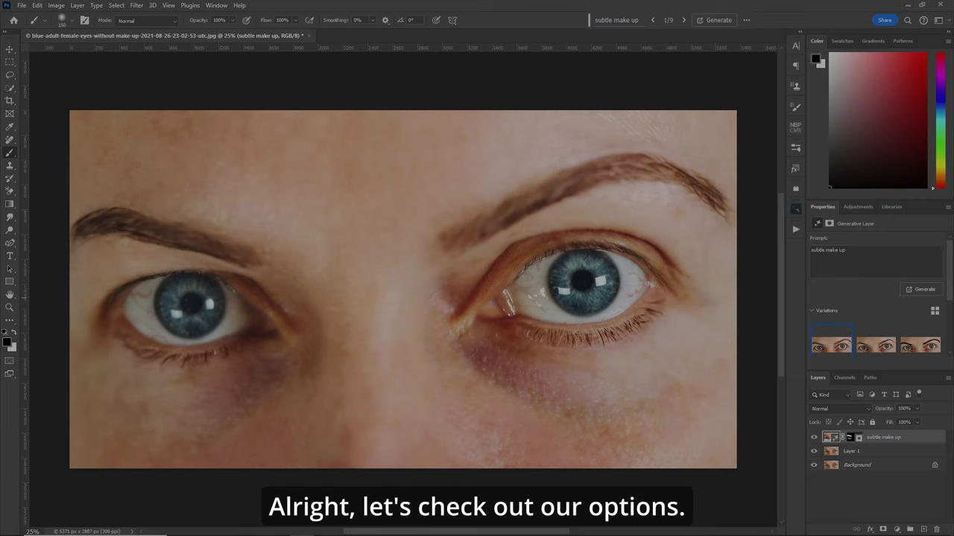
- Preview the later variations and delete three rejects with dark, red and heavy brows
{"action": "scroll", "coordinate": [949, 286], "scroll_direction": "down", "scroll_amount": 3}
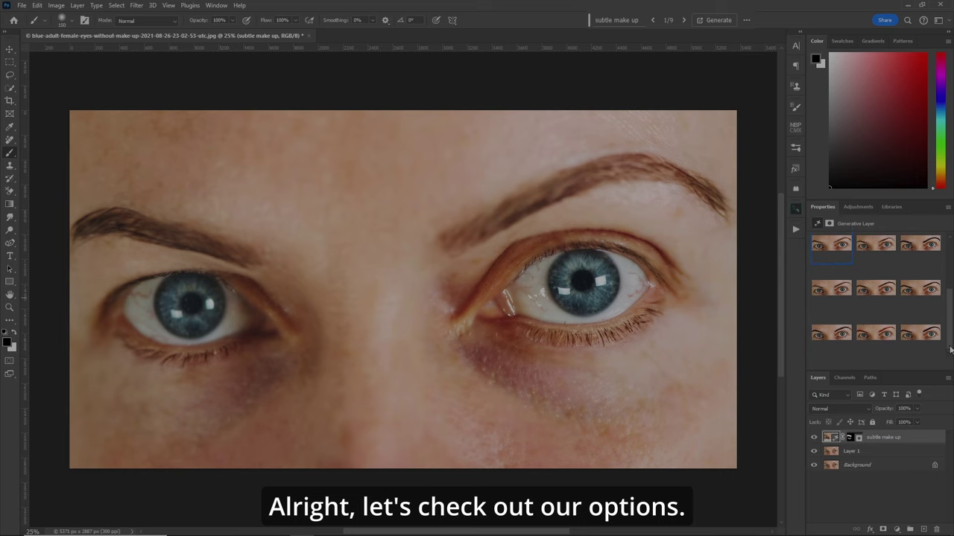
{"action": "left_click", "coordinate": [841, 334]}
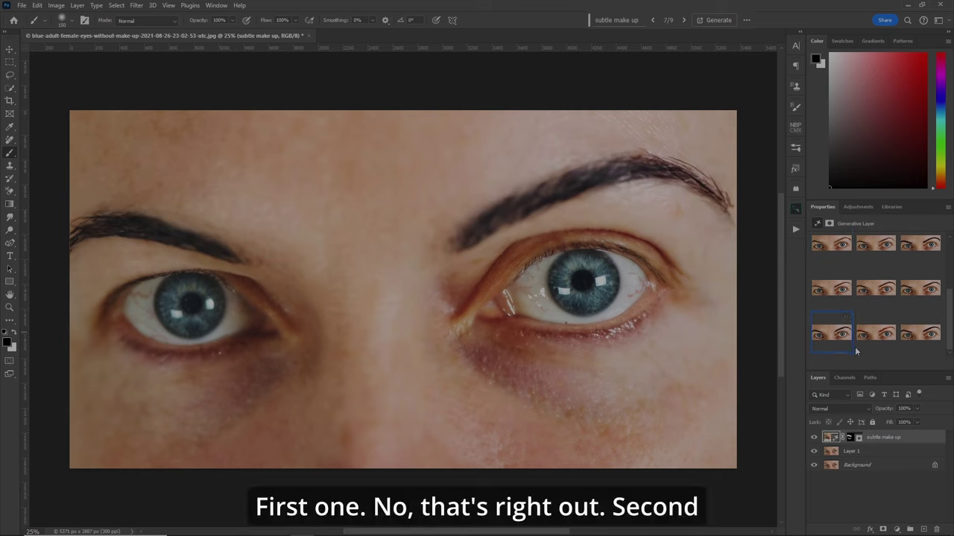
{"action": "left_click", "coordinate": [846, 347]}
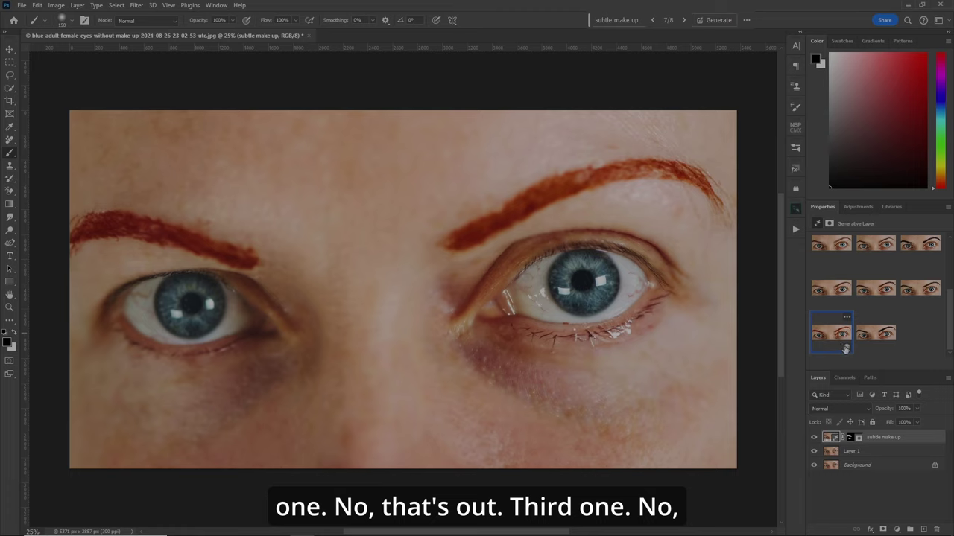
{"action": "left_click", "coordinate": [846, 348]}
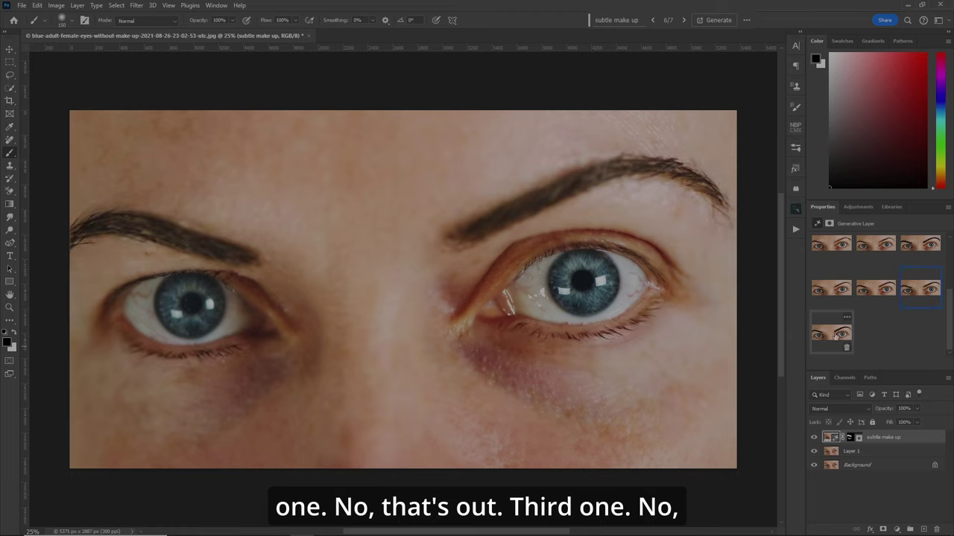
{"action": "left_click", "coordinate": [846, 347]}
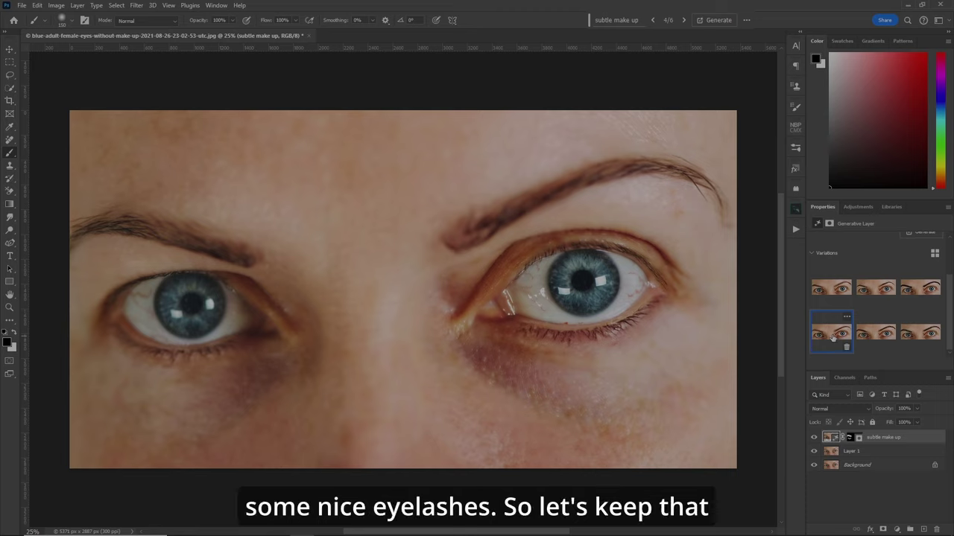
{"action": "left_click", "coordinate": [877, 335]}
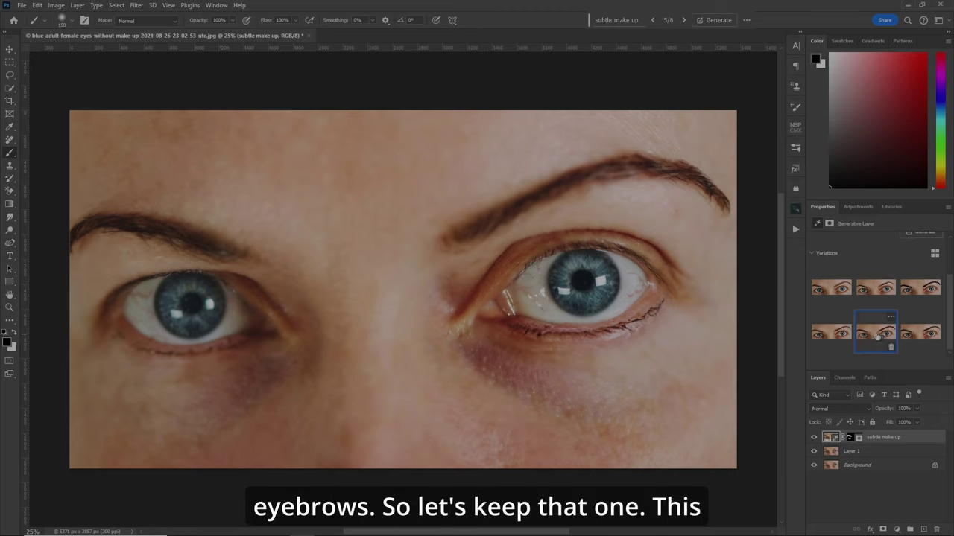
{"action": "left_click", "coordinate": [933, 340]}
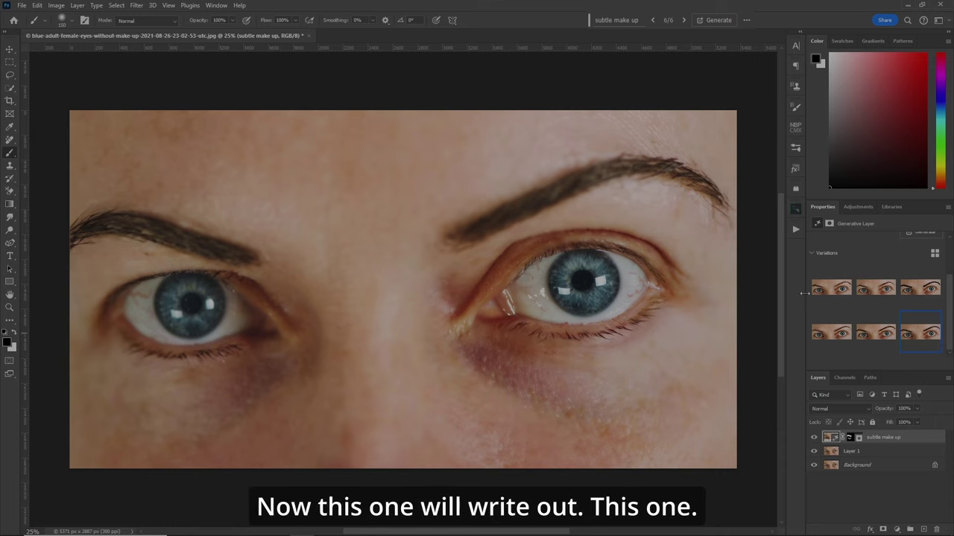
- Discard the light, thin and thick-brow variations, compare the rest, and keep two
{"action": "left_click", "coordinate": [833, 291]}
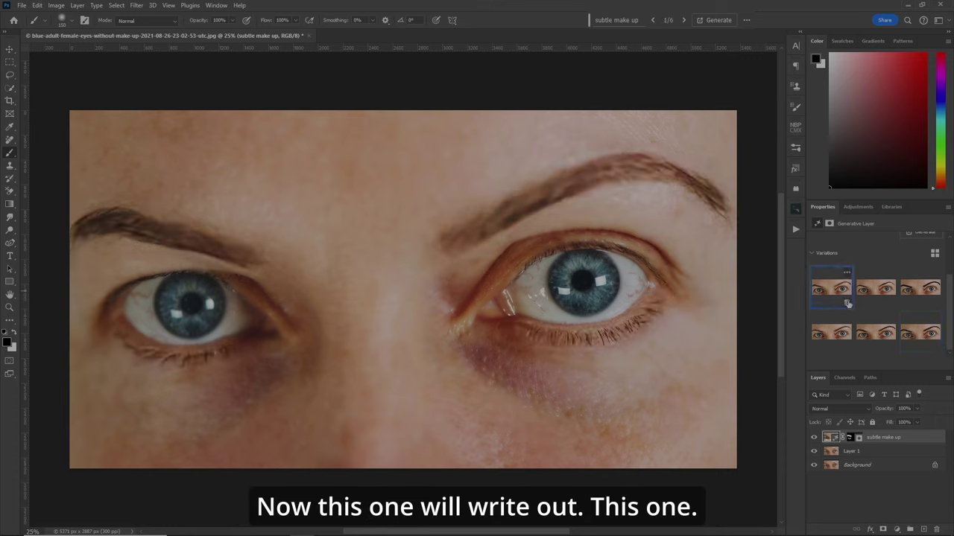
{"action": "left_click", "coordinate": [848, 302]}
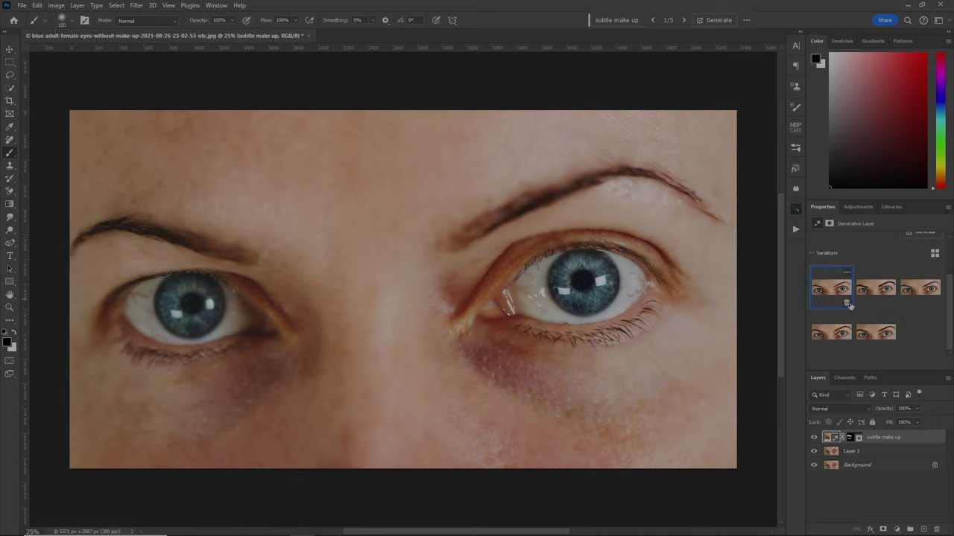
{"action": "left_click", "coordinate": [846, 303]}
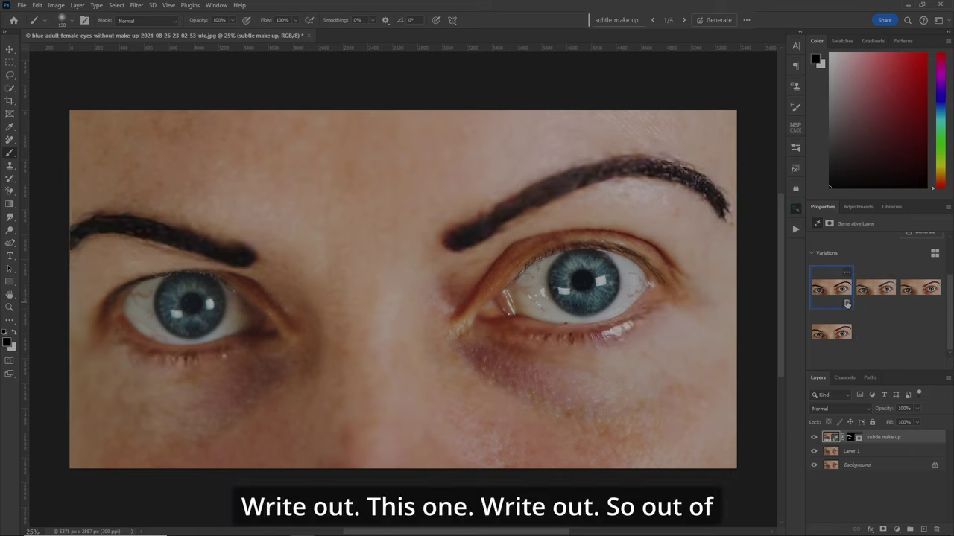
{"action": "left_click", "coordinate": [847, 303]}
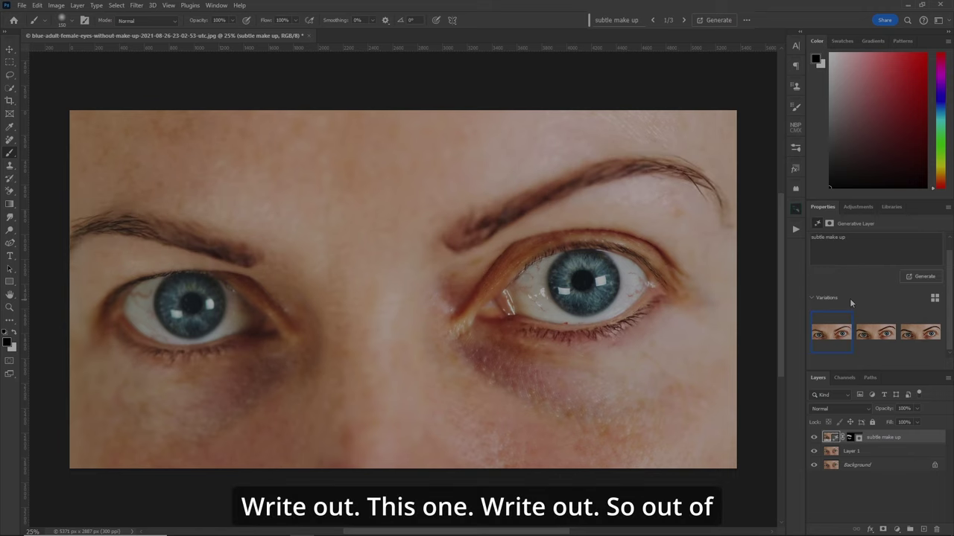
{"action": "left_click", "coordinate": [877, 339]}
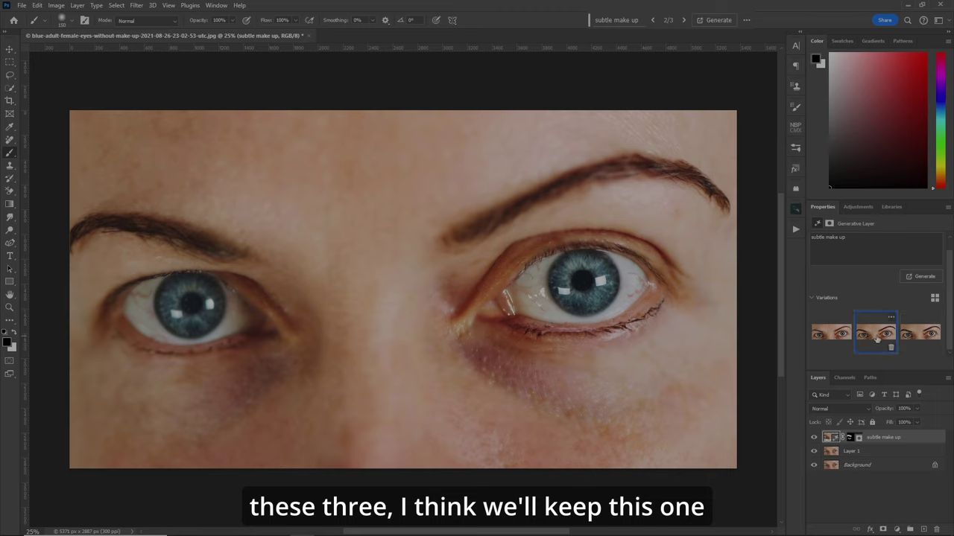
{"action": "left_click", "coordinate": [830, 338]}
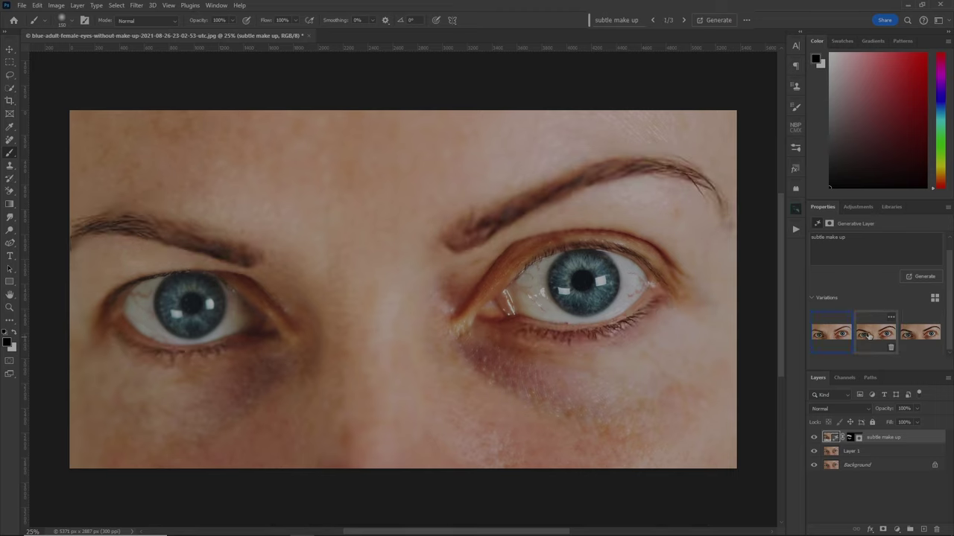
{"action": "left_click", "coordinate": [877, 337]}
{"action": "left_click", "coordinate": [937, 348]}
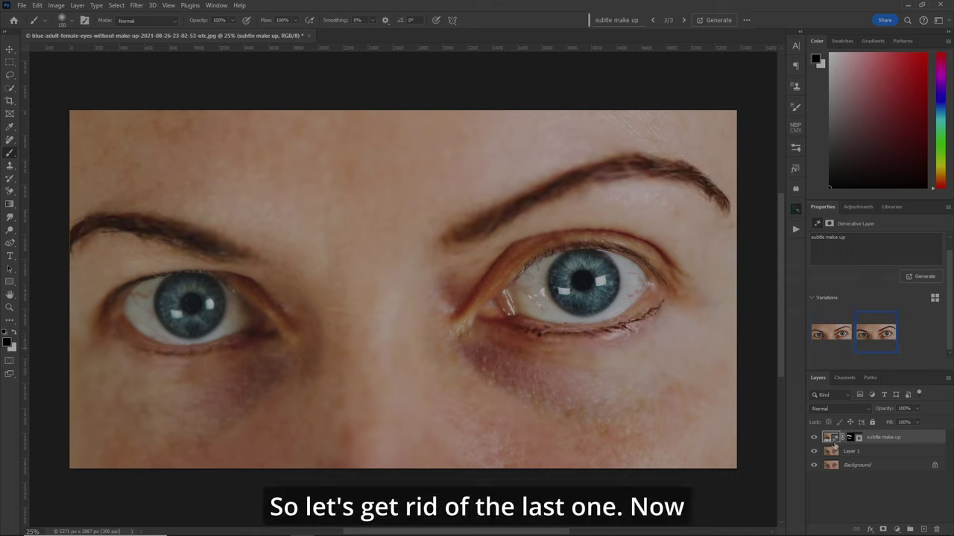
{"action": "left_click", "coordinate": [851, 438]}
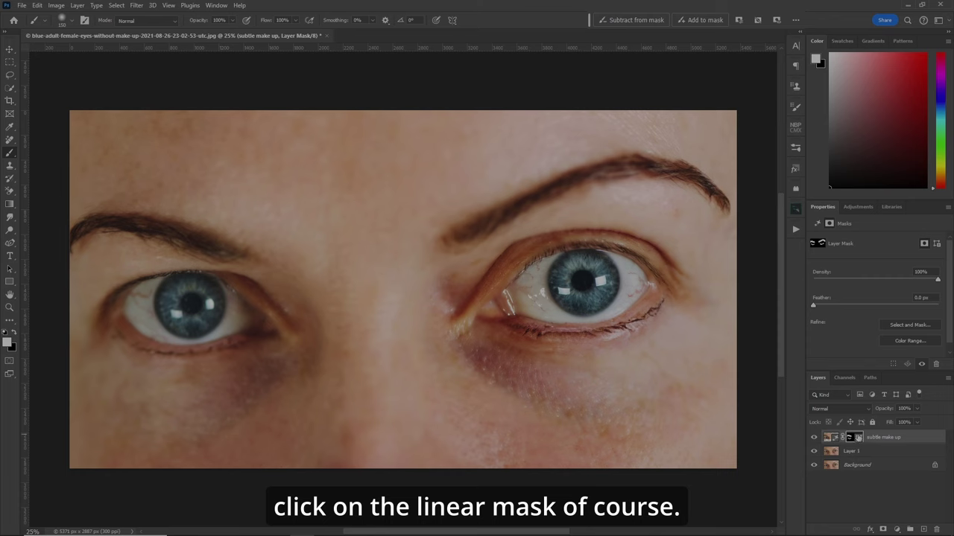
- Apply Image onto the make-up layer's mask using Multiply with the merged image
{"action": "left_click", "coordinate": [56, 5]}
{"action": "left_click", "coordinate": [112, 153]}
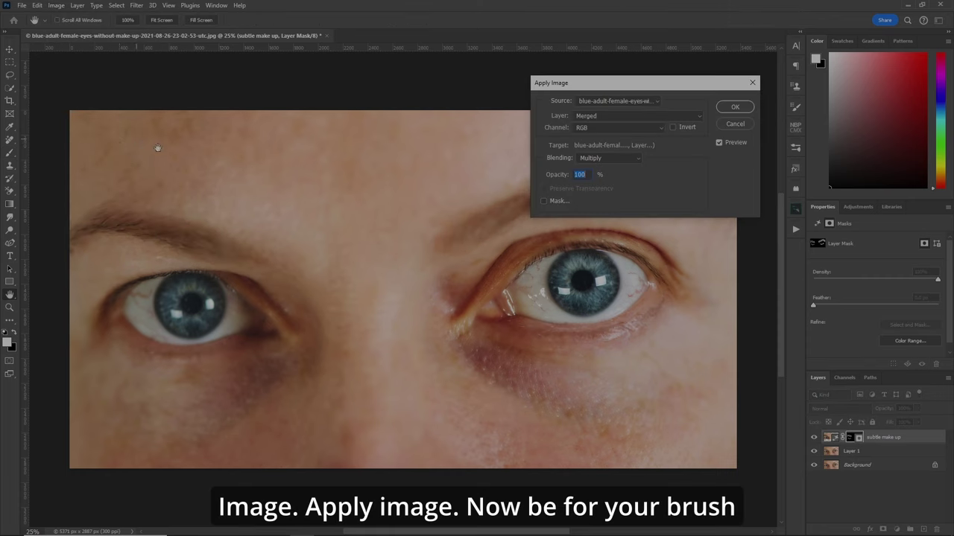
{"action": "left_click", "coordinate": [736, 107]}
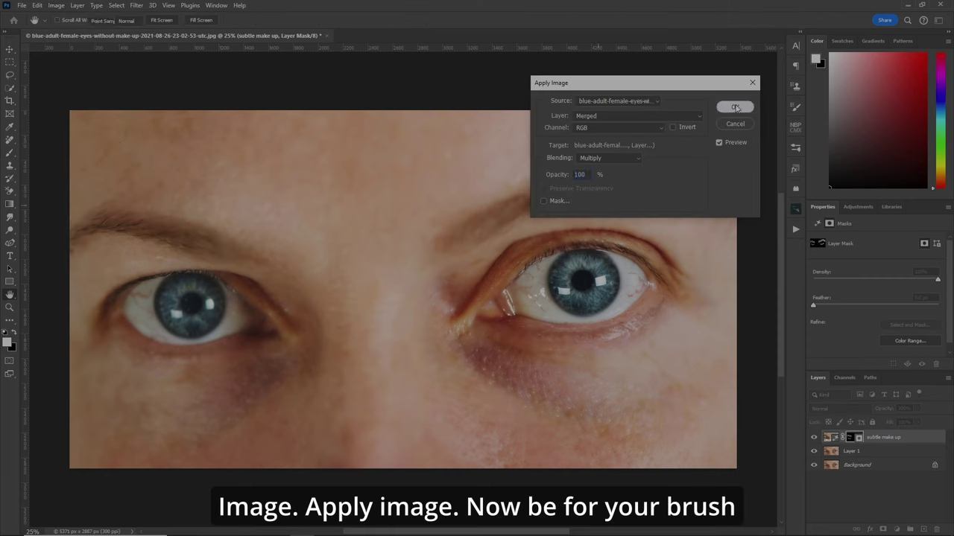
- Paint the make-up back into both eyebrows with a 5%-flow, 300-pixel brush, then duplicate the layer
{"action": "left_click", "coordinate": [294, 21]}
{"action": "left_click", "coordinate": [284, 20]}
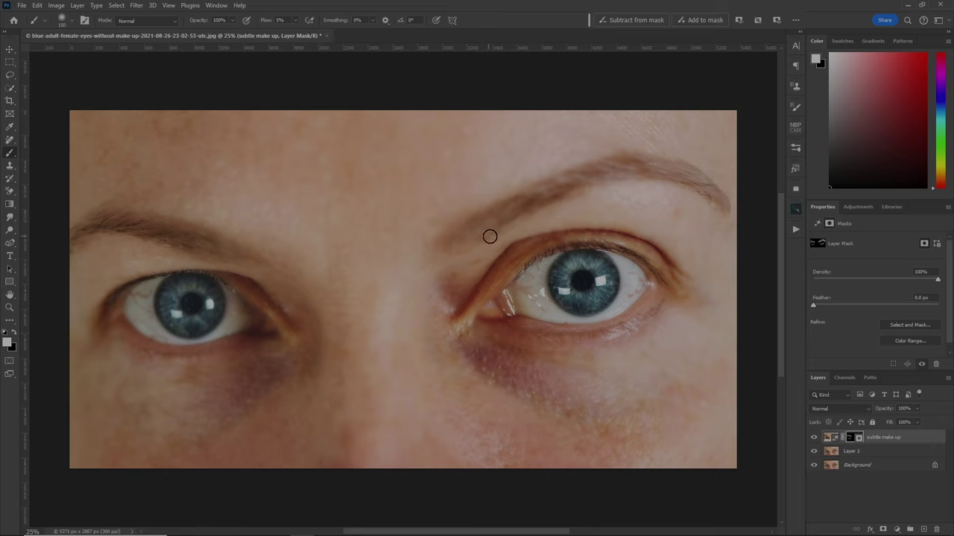
{"action": "key", "text": "bracketright"}
{"action": "key", "text": "bracketright"}
{"action": "key", "text": "bracketright"}
{"action": "key", "text": "bracketright"}
{"action": "mouse_move", "coordinate": [479, 227]}
{"action": "left_mouse_down"}
{"action": "mouse_move", "coordinate": [585, 177]}
{"action": "mouse_move", "coordinate": [654, 166]}
{"action": "mouse_move", "coordinate": [705, 190]}
{"action": "mouse_move", "coordinate": [696, 187]}
{"action": "left_mouse_up"}
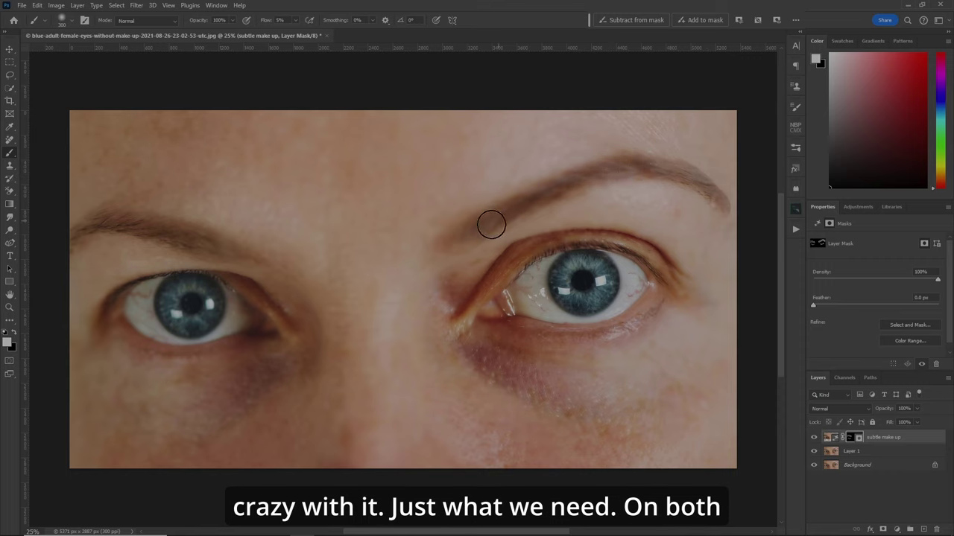
{"action": "mouse_move", "coordinate": [138, 223]}
{"action": "left_mouse_down"}
{"action": "mouse_move", "coordinate": [70, 235]}
{"action": "mouse_move", "coordinate": [137, 226]}
{"action": "mouse_move", "coordinate": [190, 246]}
{"action": "mouse_move", "coordinate": [97, 225]}
{"action": "left_mouse_up"}
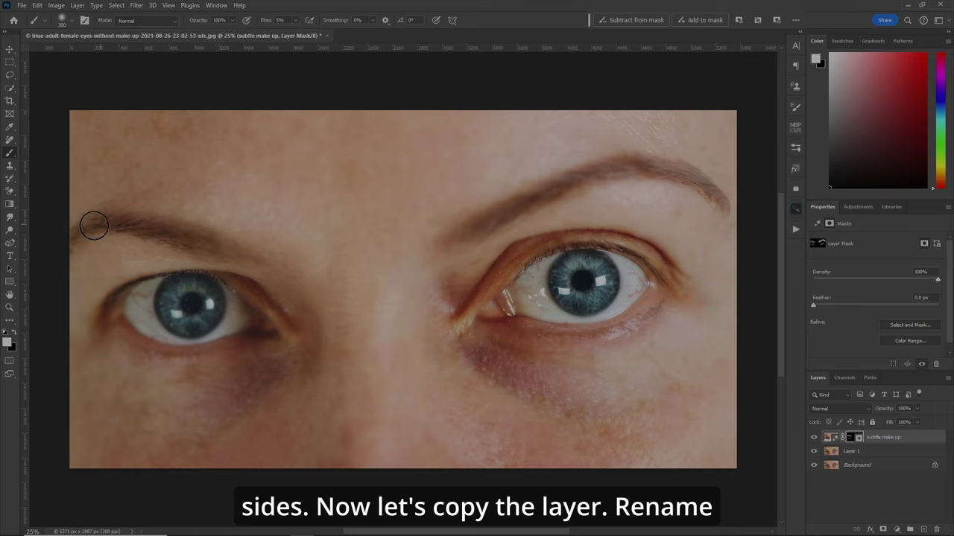
{"action": "left_click_drag", "start_coordinate": [931, 437], "coordinate": [909, 528]}
- Rename the original makeup layer to EYE BROWS
{"action": "double_click", "coordinate": [893, 451]}
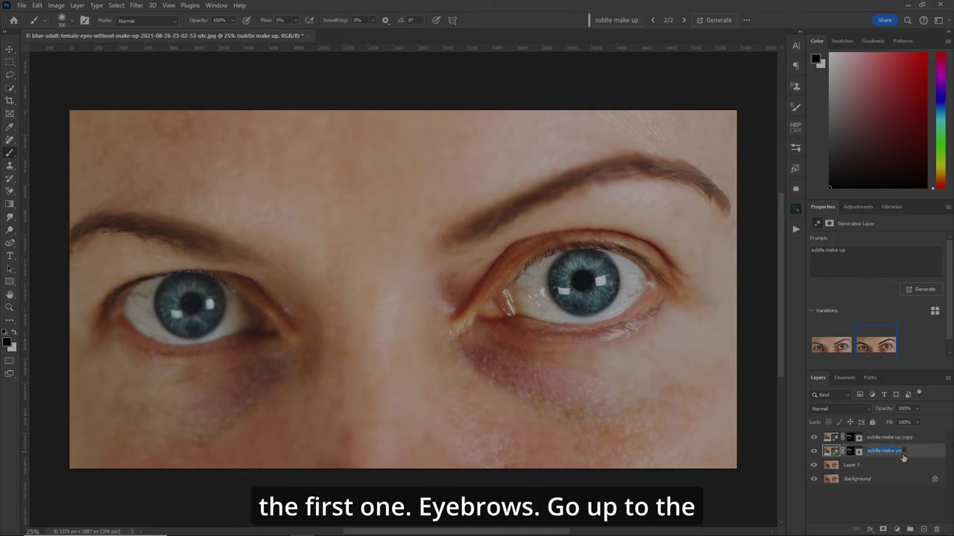
{"action": "type", "text": "E"}
{"action": "key", "text": "Return"}
- Switch the copy layer to variation 1, fill its mask black, and shrink the brush to 175
{"action": "left_click", "coordinate": [840, 439]}
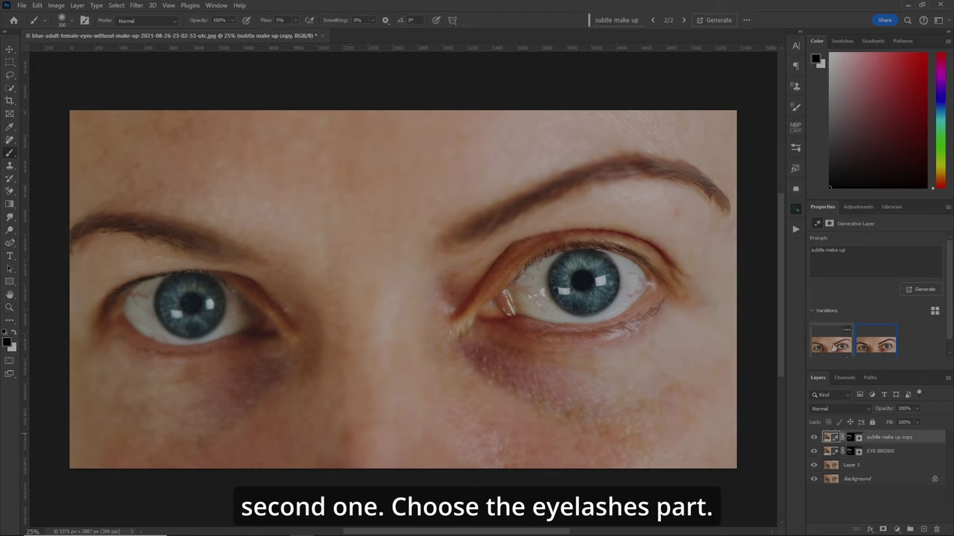
{"action": "left_click", "coordinate": [835, 348]}
{"action": "left_click", "coordinate": [859, 437]}
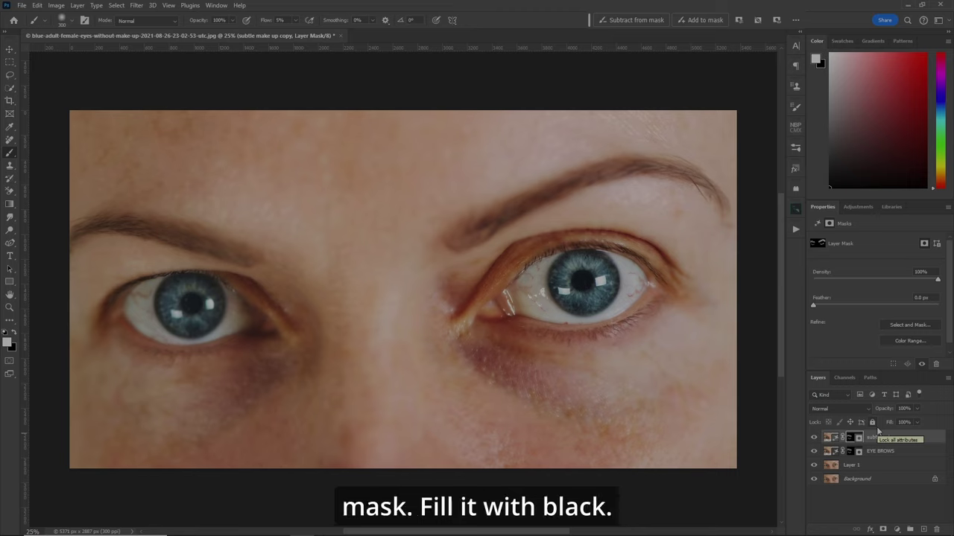
{"action": "key", "text": "ctrl+BackSpace"}
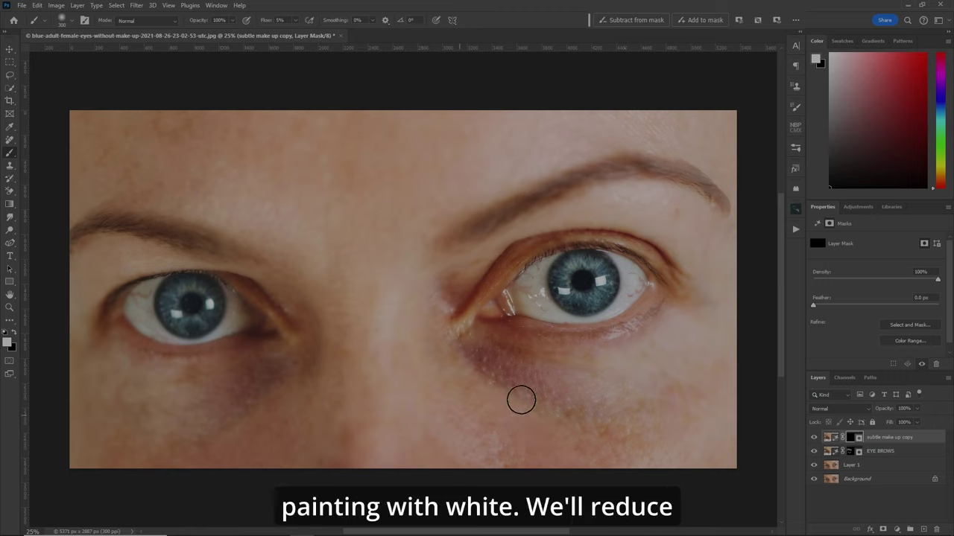
{"action": "key", "text": "bracketleft"}
{"action": "key", "text": "bracketleft"}
{"action": "key", "text": "bracketleft"}
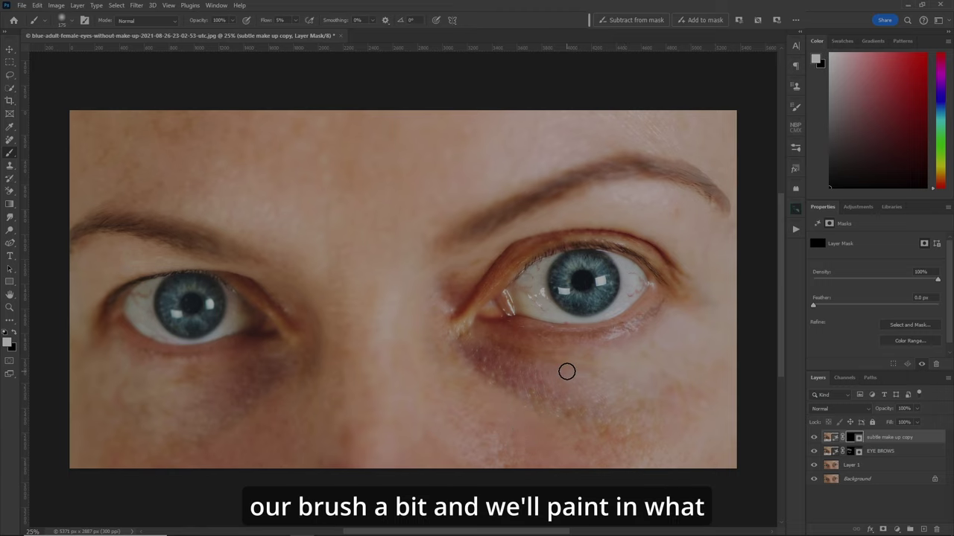